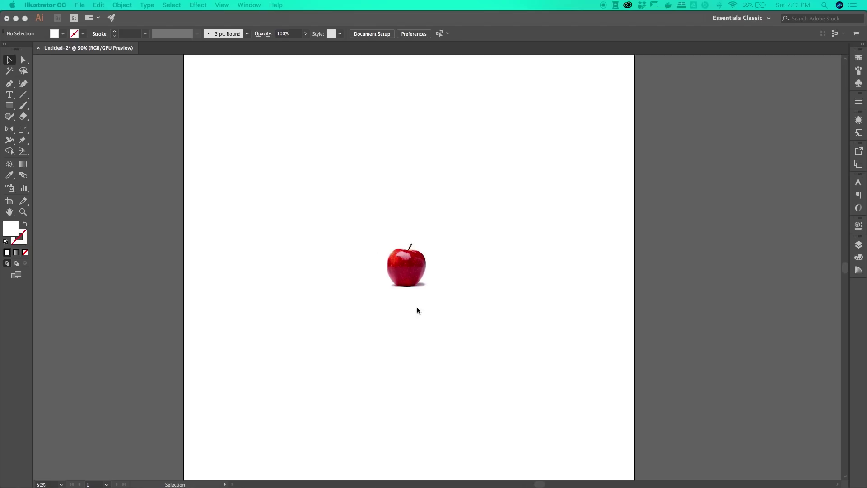
Step: Move the apple reference photo to the left side of the artboard, leaving blank space beside it
left_click(419, 277)
mouse_move(424, 281)
left_mouse_down()
mouse_move(342, 261)
mouse_move(429, 280)
left_mouse_up()
left_click(466, 267)
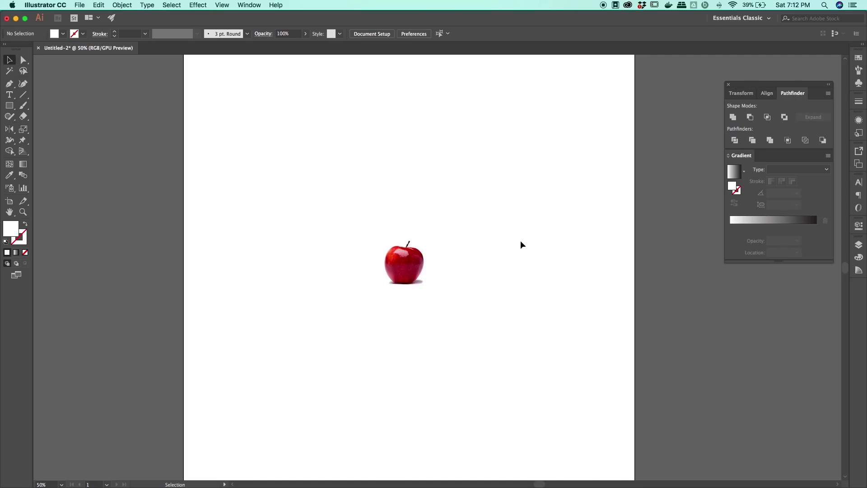
key("super+1")
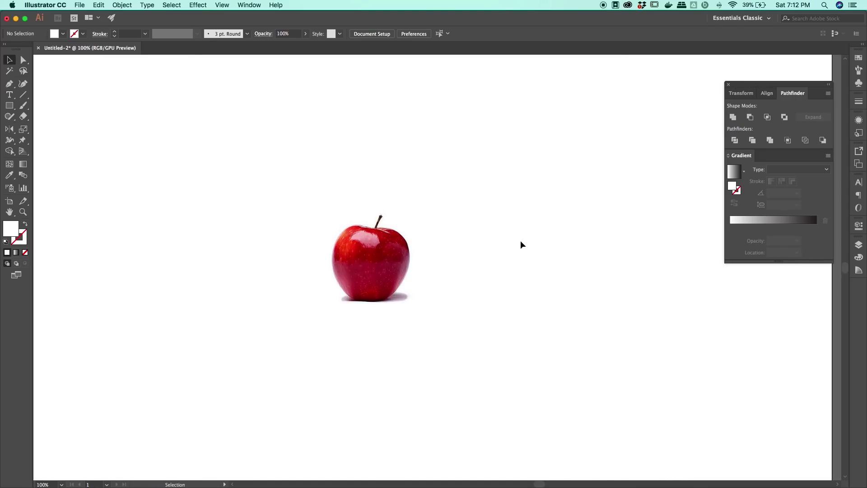
left_click_drag(386, 272, 237, 247)
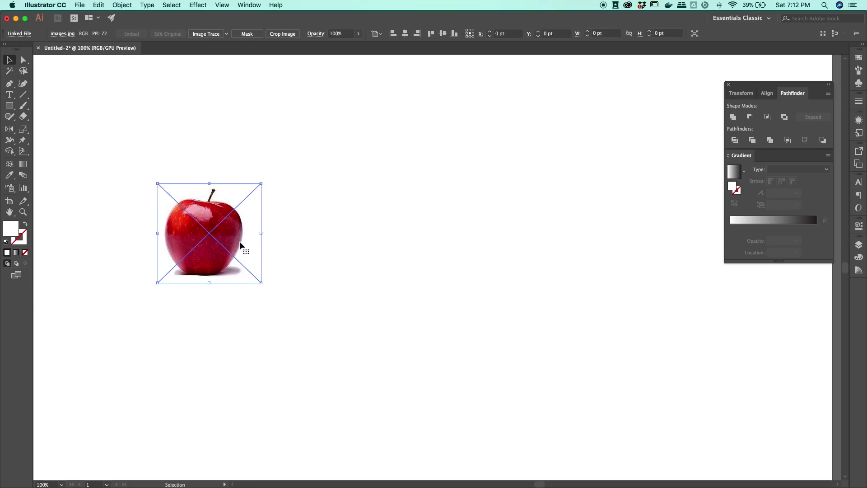
left_click(40, 138)
Step: Draw a closed, curved apple body outline with the Pen tool in the blank space beside the photo
left_click(9, 83)
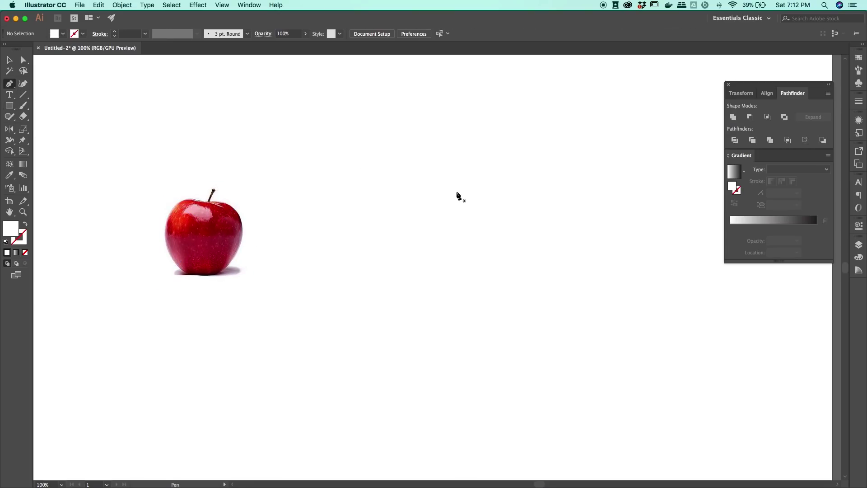
left_click_drag(446, 208, 499, 196)
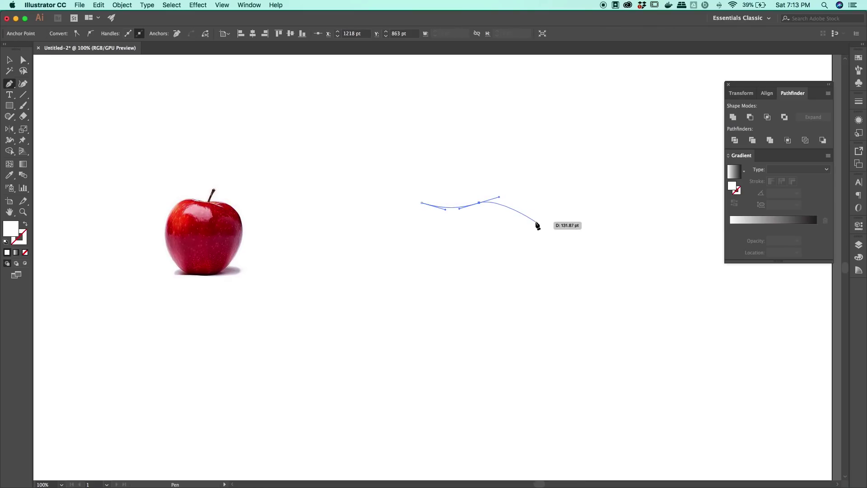
left_click_drag(534, 221, 545, 243)
left_click_drag(497, 315, 375, 283)
key("super+z")
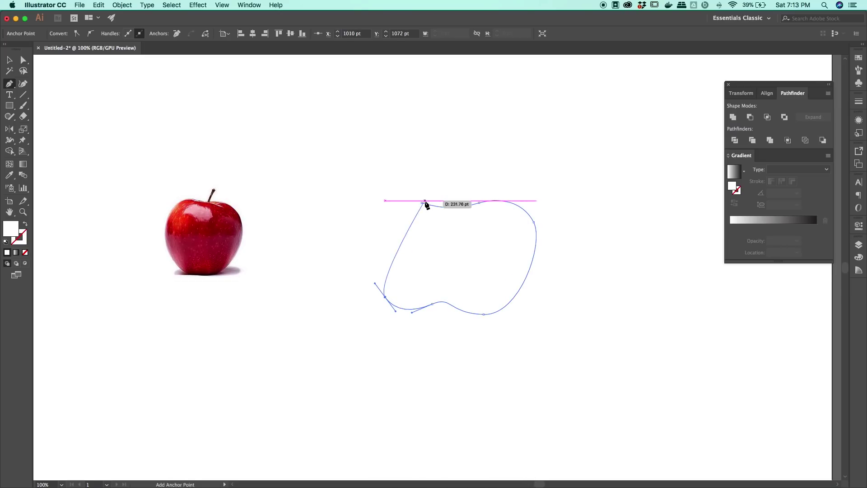
mouse_move(421, 201)
left_mouse_down()
mouse_move(483, 230)
mouse_move(492, 219)
left_mouse_up()
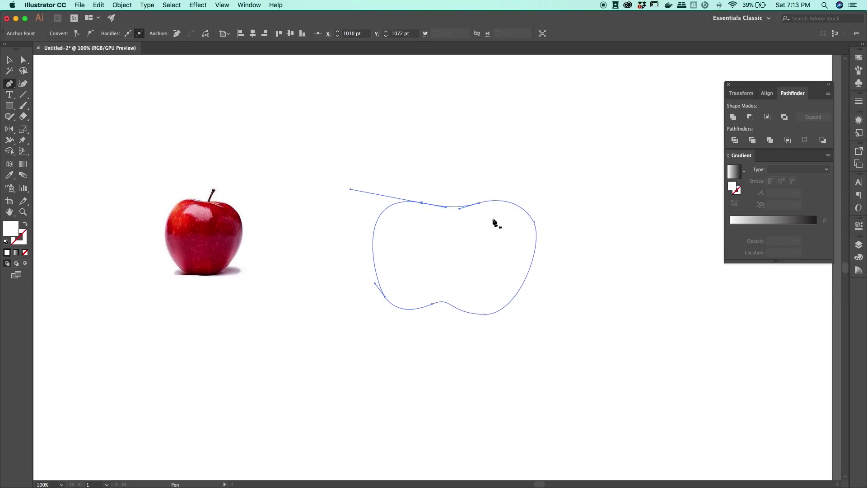
Step: Give the apple outline no fill and a black 3 px stroke
left_click(26, 224)
left_click(22, 237)
key("v")
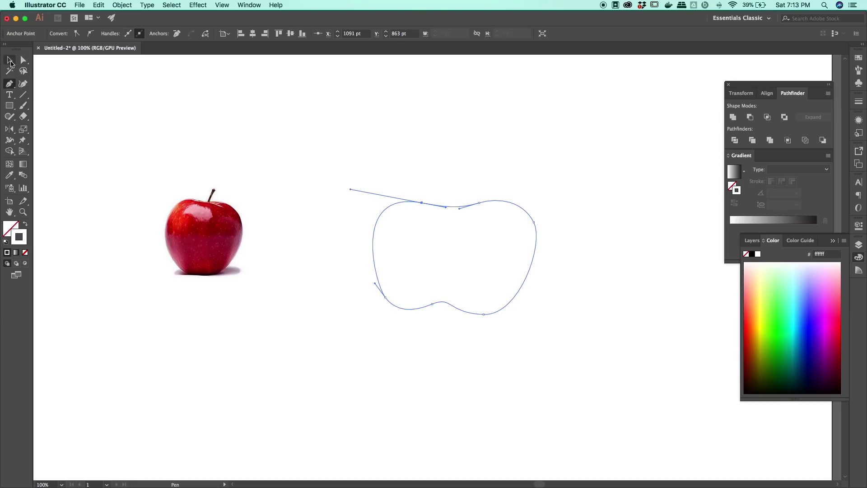
left_click_drag(356, 145, 495, 277)
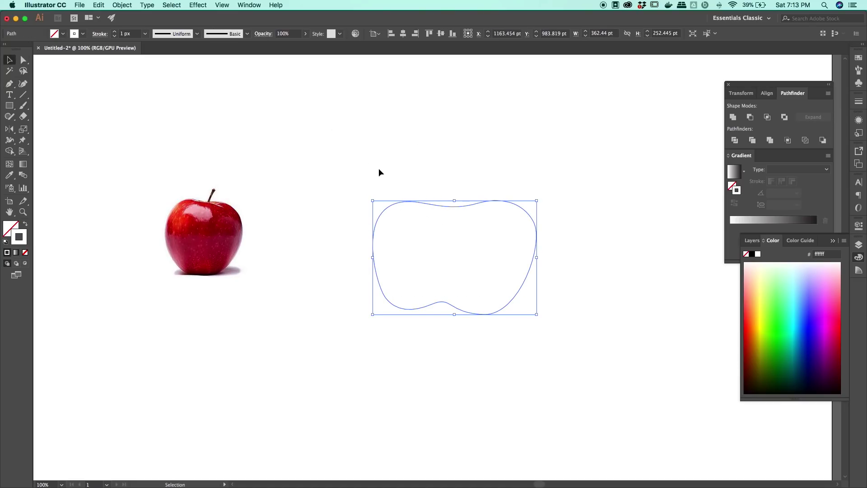
left_click(114, 31)
left_click(114, 31)
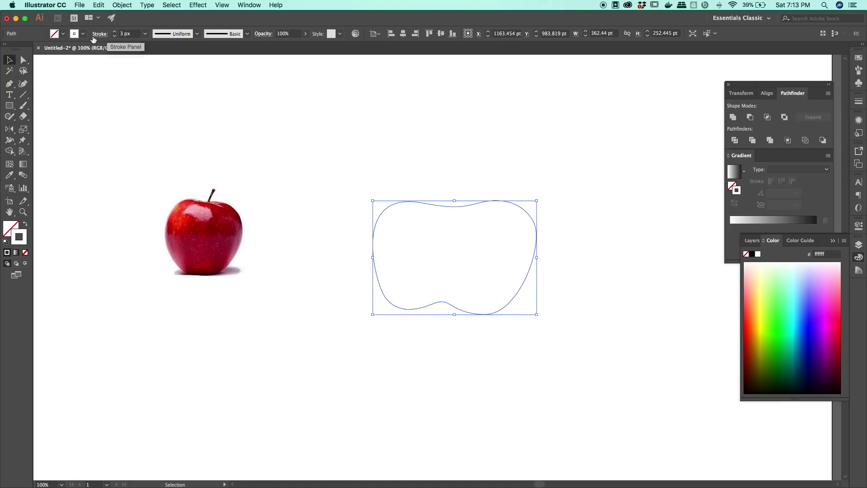
left_click(83, 34)
left_click(29, 52)
left_click(396, 182)
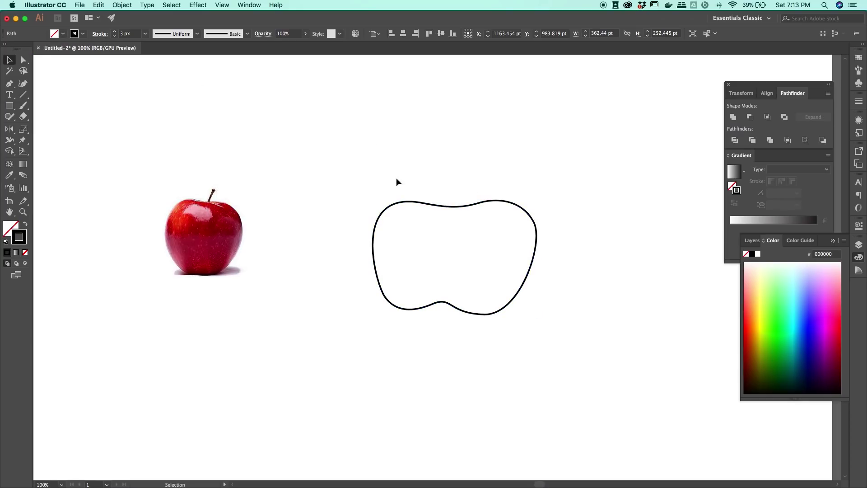
Step: Set the apple outline's stroke weight to 4 px
left_click_drag(501, 188, 414, 286)
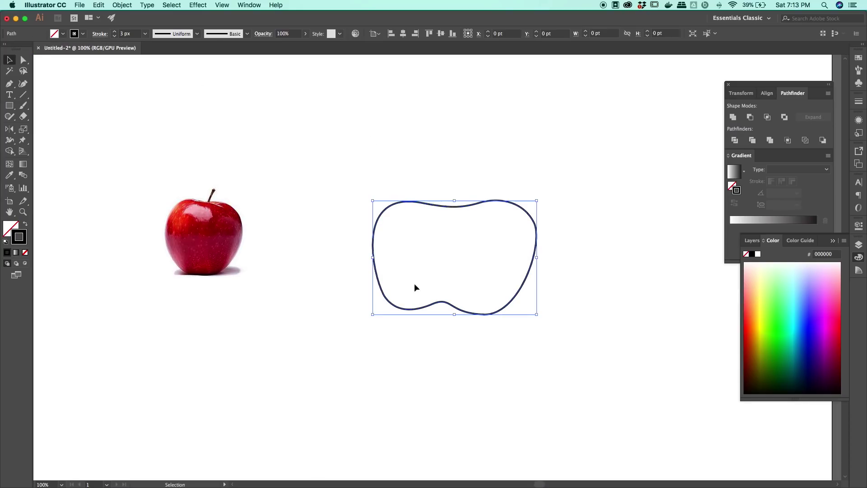
left_click(114, 31)
left_click(363, 202)
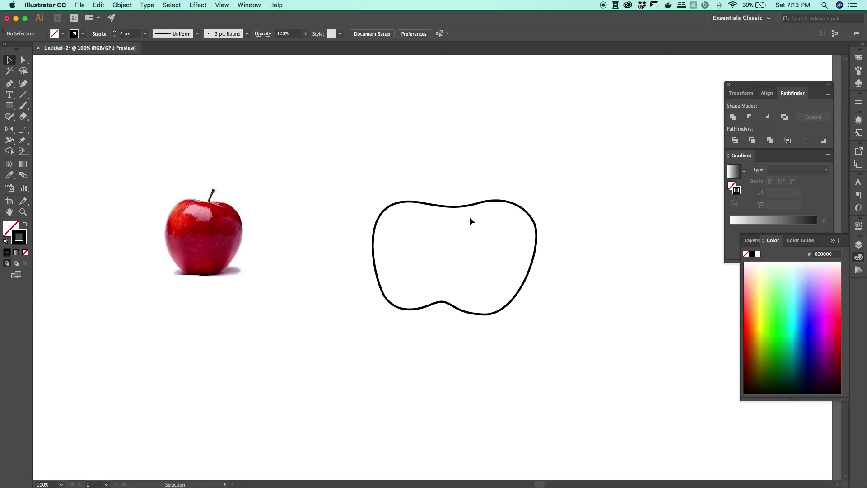
Step: Refine the outline's upper lobes by adjusting the top anchors' handles and shifting the right-side anchor slightly inward and down
key("a")
left_click(482, 202)
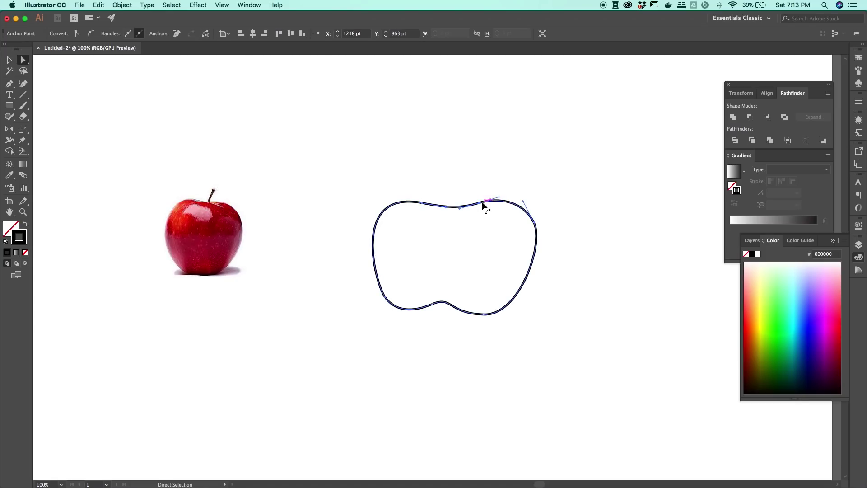
left_click_drag(498, 197, 498, 195)
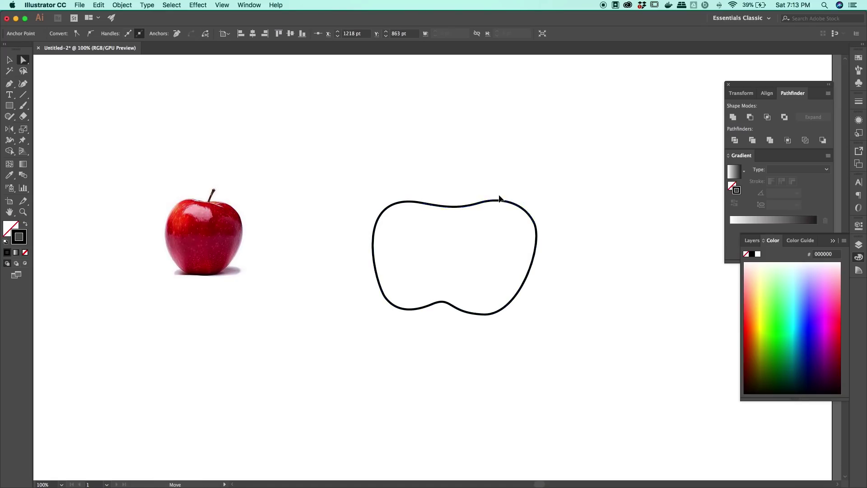
left_click(537, 224)
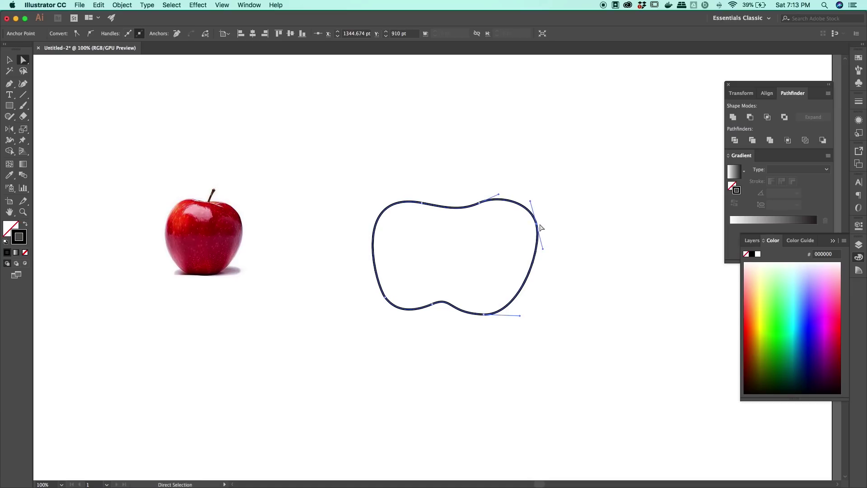
left_click_drag(537, 225, 535, 229)
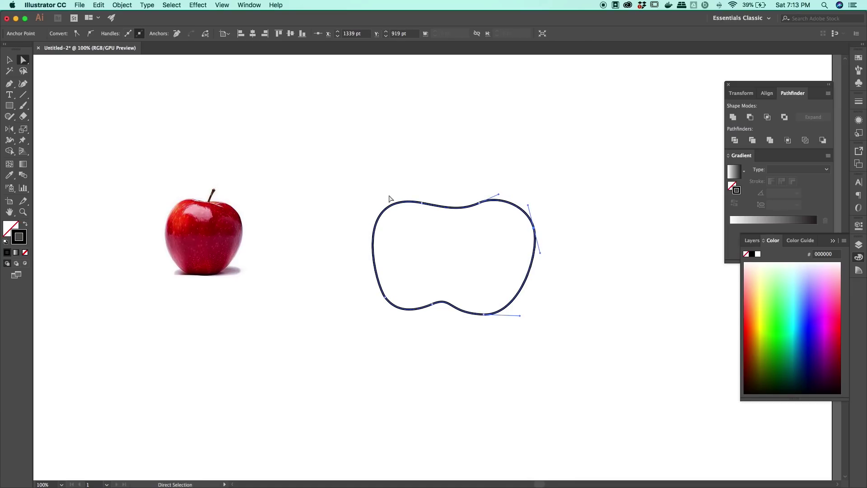
left_click(422, 203)
left_click_drag(352, 192, 344, 188)
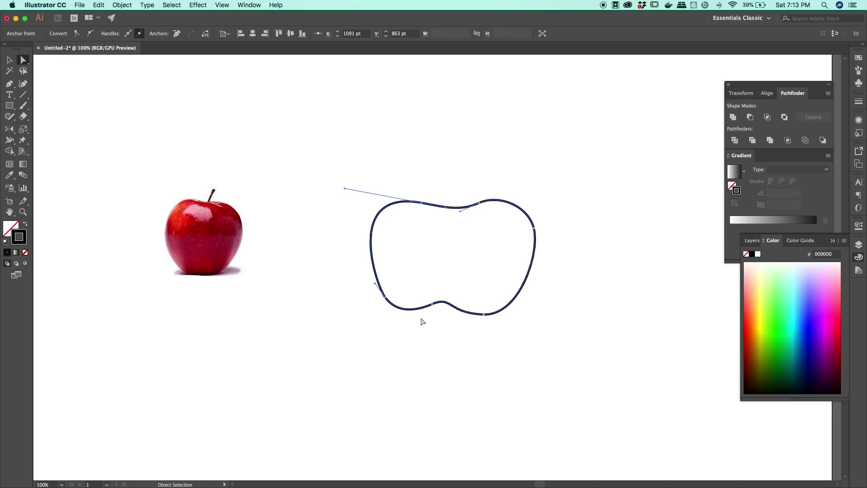
Step: Reshape the outline's bottom edge, moving the lower-left anchor inward, the middle one to the notch, and adjusting the lower-right curve
left_click(410, 312)
left_click_drag(386, 297, 451, 298)
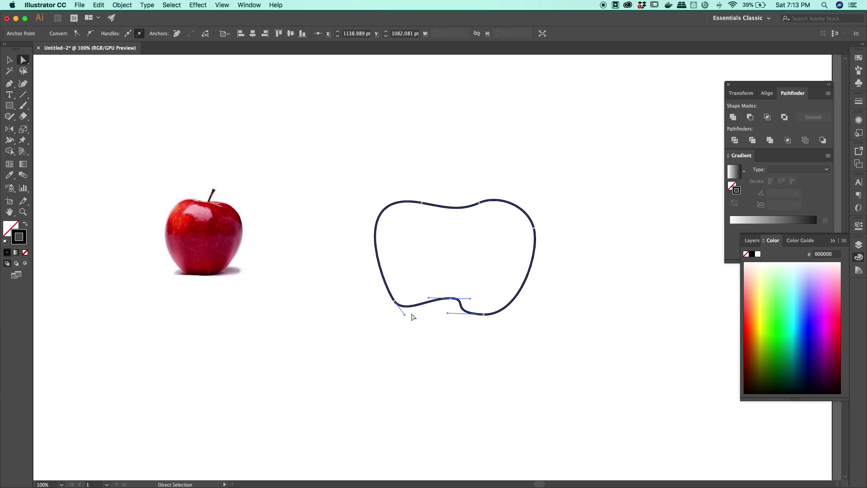
left_click_drag(394, 300, 448, 296)
left_click(484, 314)
left_click(519, 319)
Step: Adjust the handles of the two top anchors so the dip between the upper lobes curves smoothly
left_click_drag(459, 185, 446, 201)
left_click(479, 203)
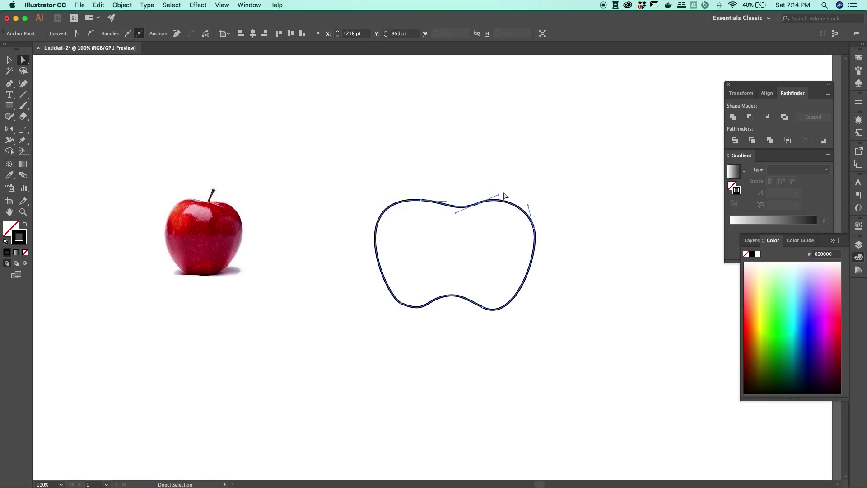
left_click_drag(500, 194, 505, 191)
Step: Nudge all the bottom anchor points of the outline down about 20 pt to lengthen the apple
left_click_drag(344, 290, 541, 340)
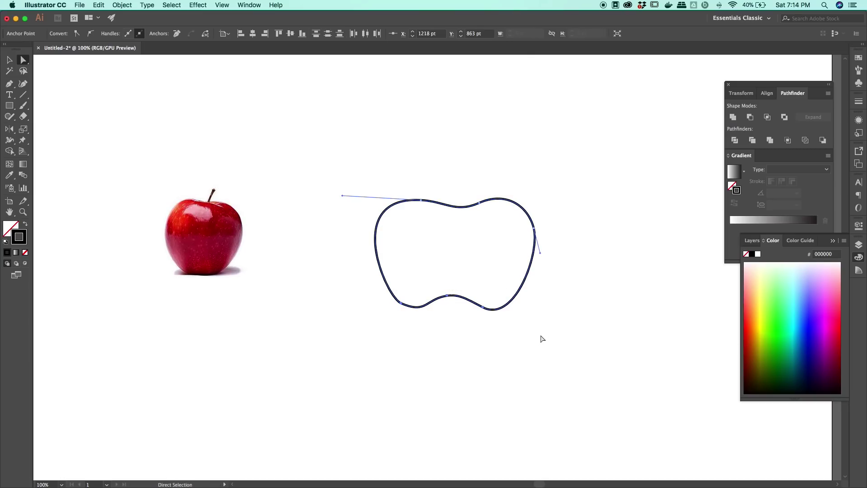
key("shift+Down")
key("shift+Down")
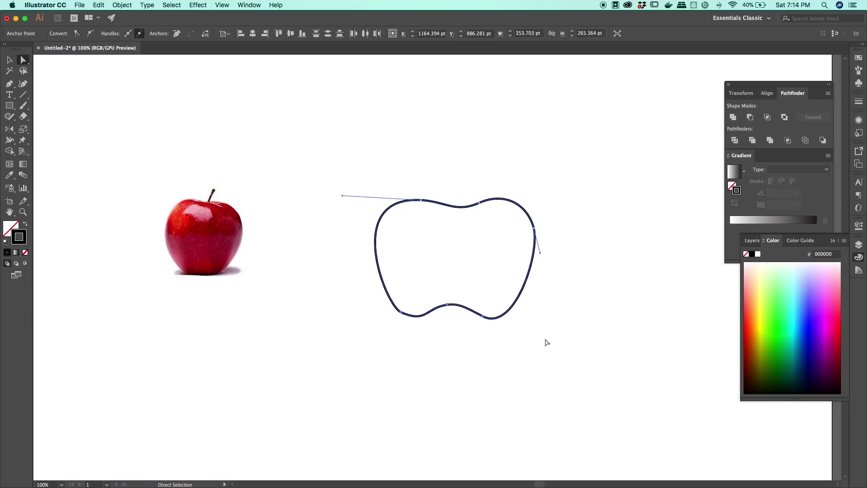
Step: Round the two bottom lobes and the notch between them by adjusting the bottom anchors and their handles
left_click(428, 327)
left_click(401, 312)
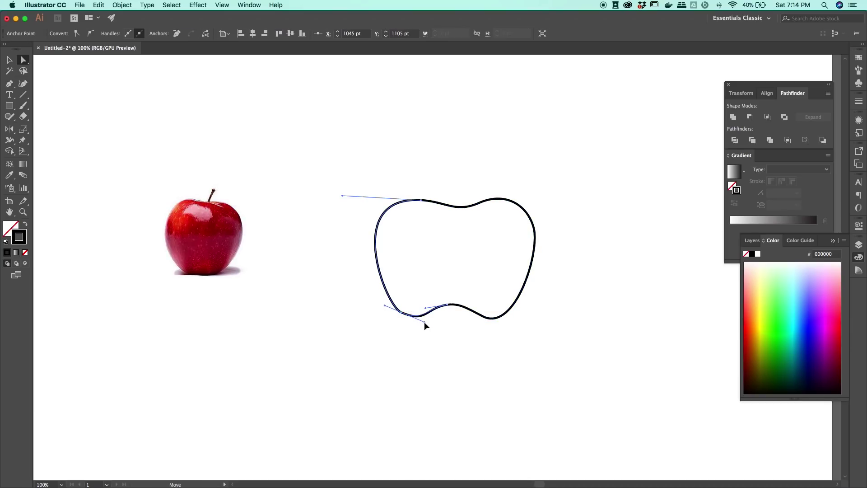
left_click_drag(422, 321, 522, 326)
mouse_move(452, 310)
left_mouse_down()
mouse_move(467, 304)
mouse_move(453, 303)
left_mouse_up()
left_click(486, 342)
left_click(520, 352)
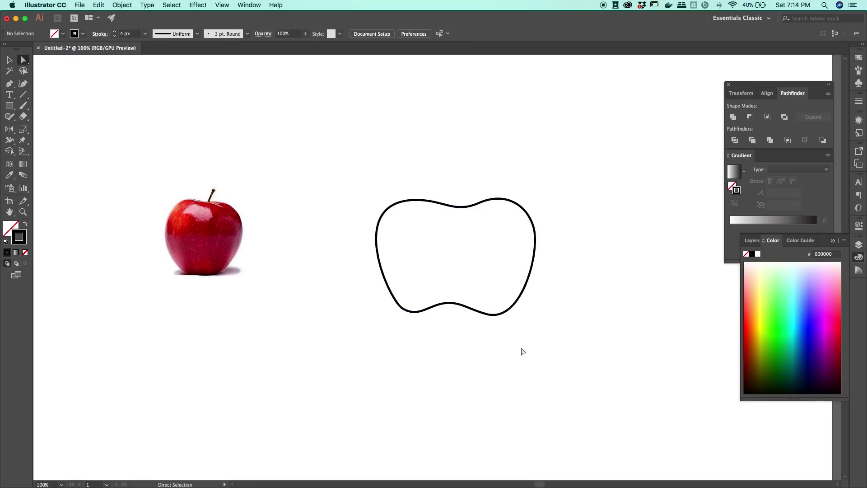
Step: Fine-tune the curve of the dip at the top of the apple outline
left_click(458, 206)
left_click_drag(459, 211, 447, 206)
left_click(590, 222)
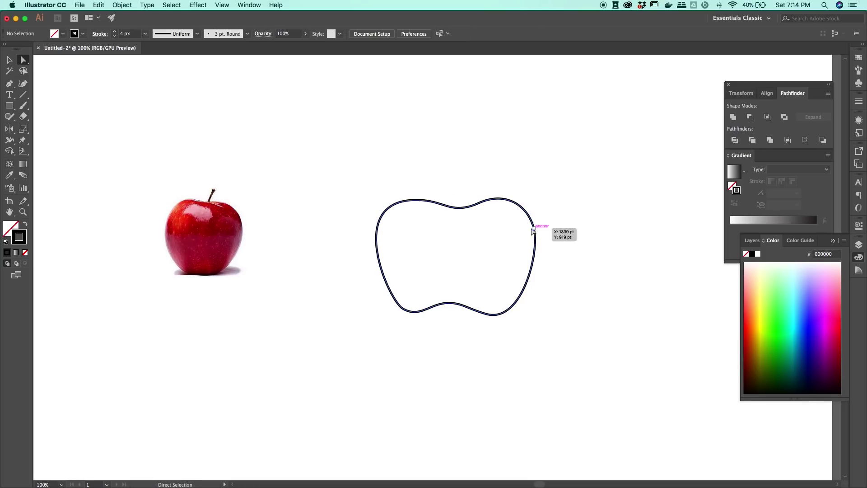
left_click(533, 228)
left_click(544, 284)
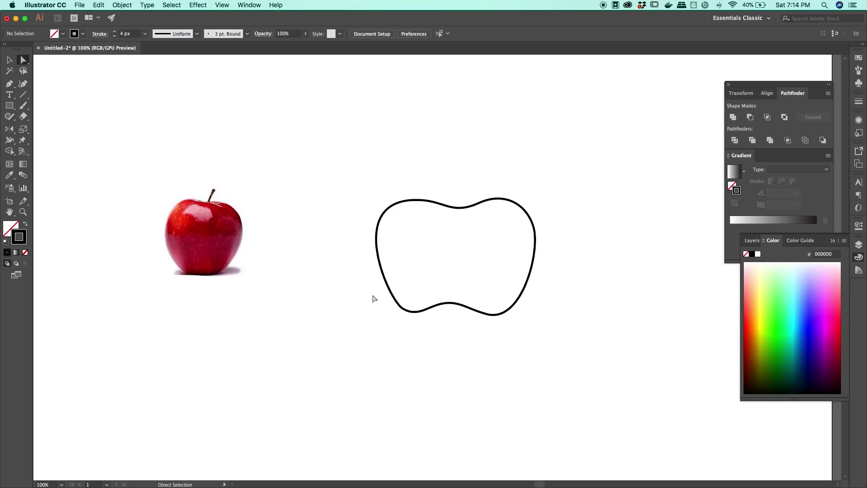
Step: Stretch the apple taller by moving its bottom anchor points another 20 pt or so downward
left_click_drag(350, 286, 552, 367)
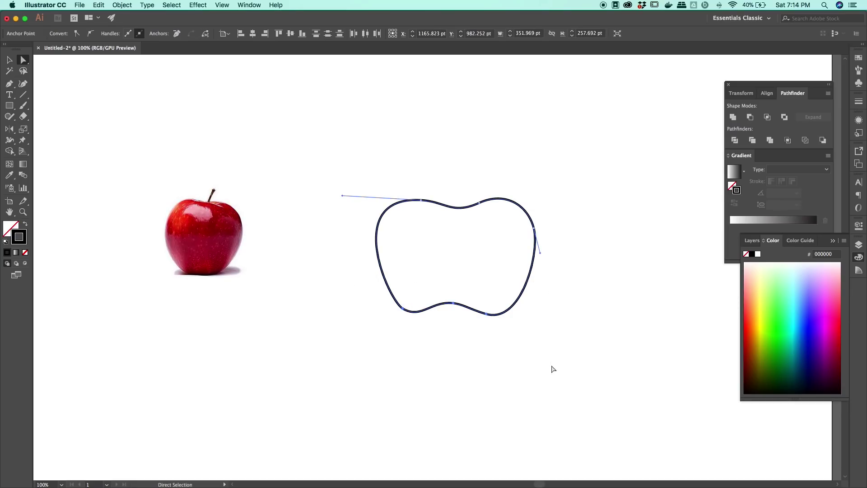
key("shift+Down")
key("shift+Down")
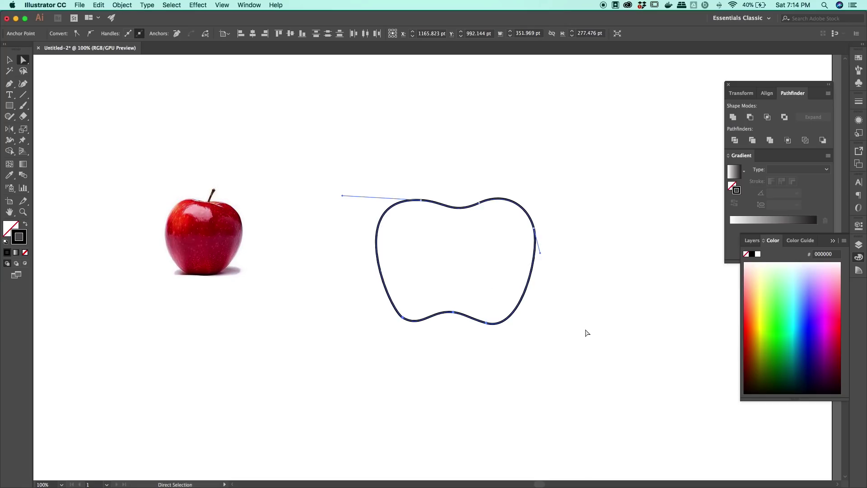
left_click(586, 333)
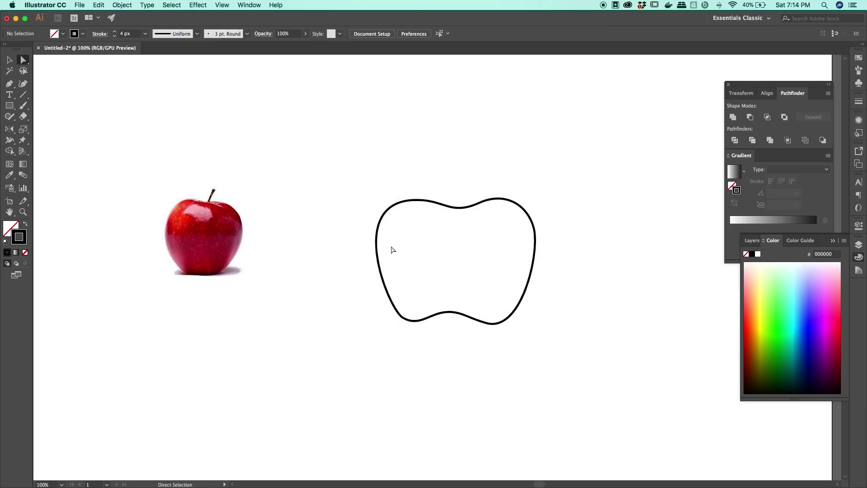
Step: Extend the upper handle of the lower-left anchor outward to make the apple's left side fuller
left_click(403, 317)
left_click_drag(389, 308, 381, 302)
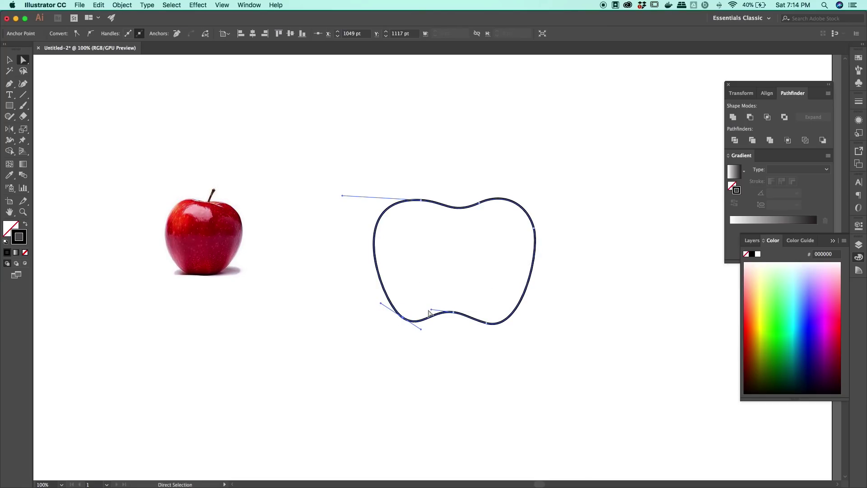
left_click(374, 163)
Step: Select the whole apple outline and swap its fill and stroke for a solid black fill without a stroke
left_click(12, 59)
left_click_drag(347, 139, 536, 306)
key("super")
key("super")
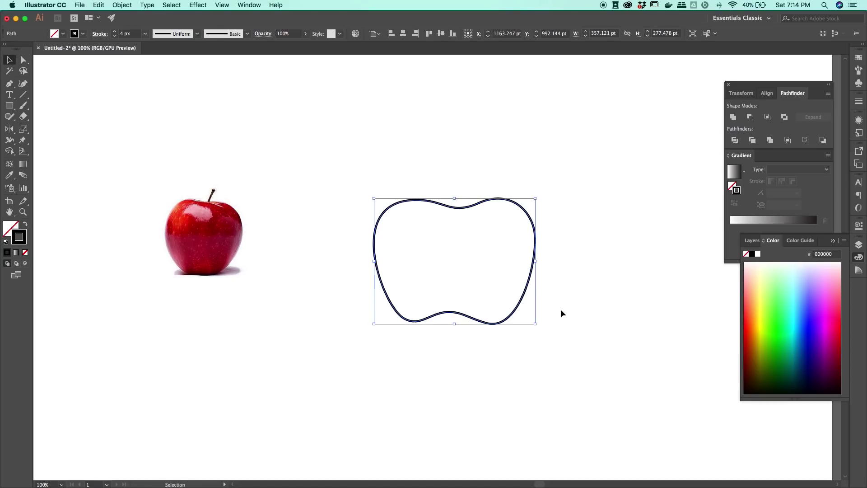
key("super")
left_click(25, 223)
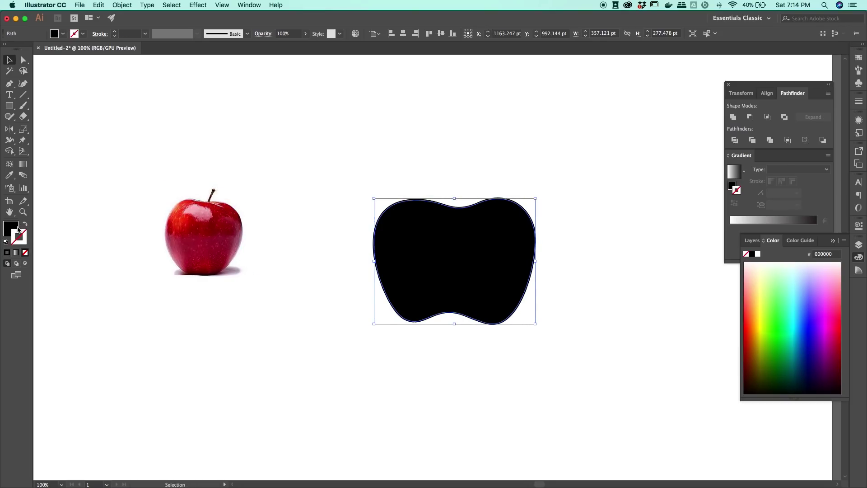
Step: Fill the apple shape with a white-to-black linear gradient running diagonally from upper left to lower right at about -33°
left_click(13, 230)
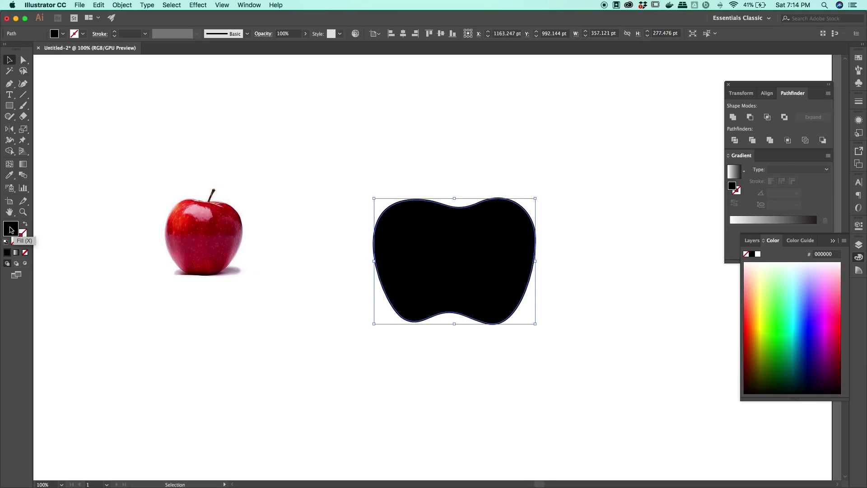
left_click(23, 164)
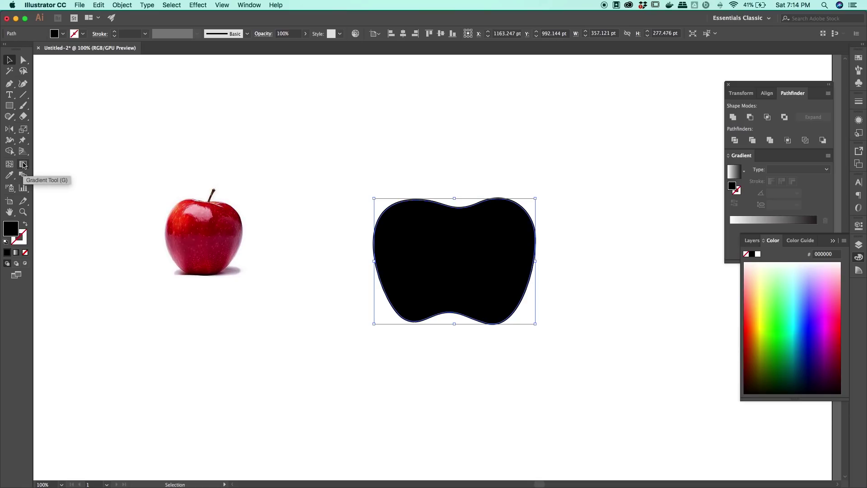
left_click(470, 262)
left_click_drag(375, 206, 542, 314)
Step: Recolor both the starting and ending stops of the apple's gradient with the same dark red swatch
double_click(730, 227)
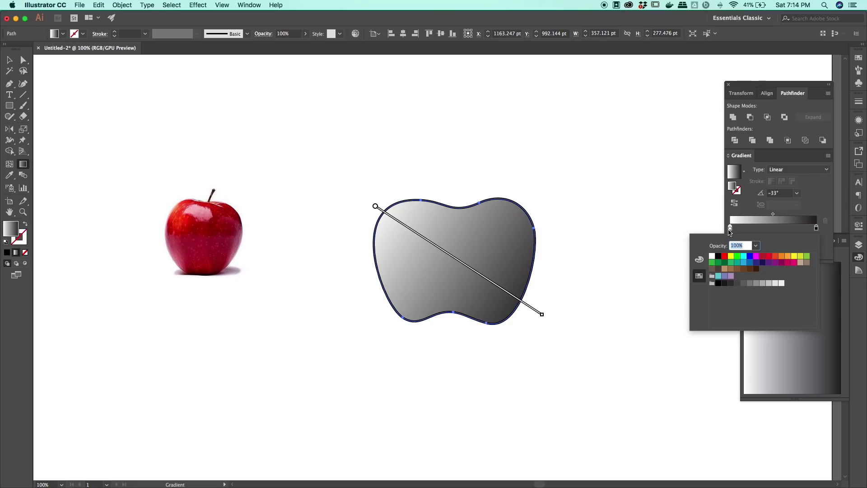
left_click(762, 259)
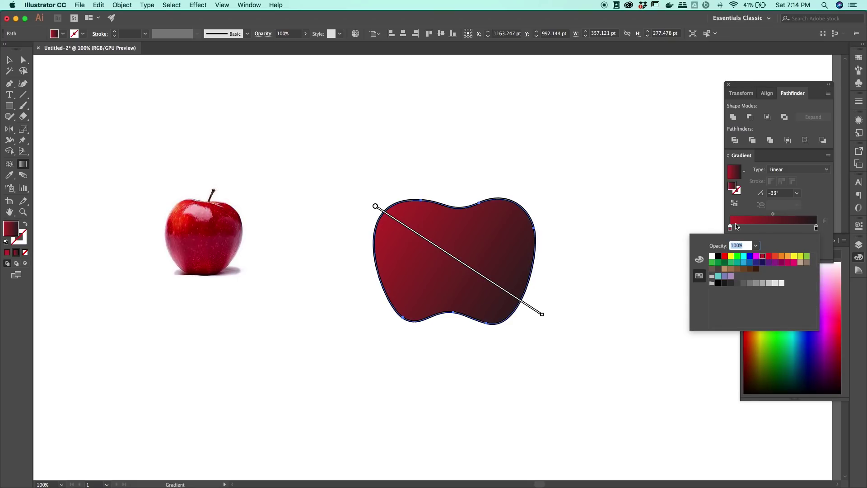
left_click(816, 228)
double_click(816, 227)
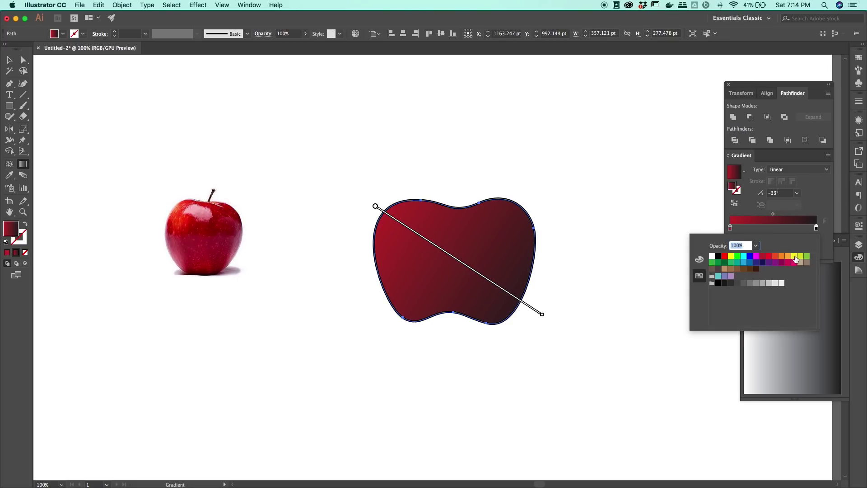
left_click(762, 257)
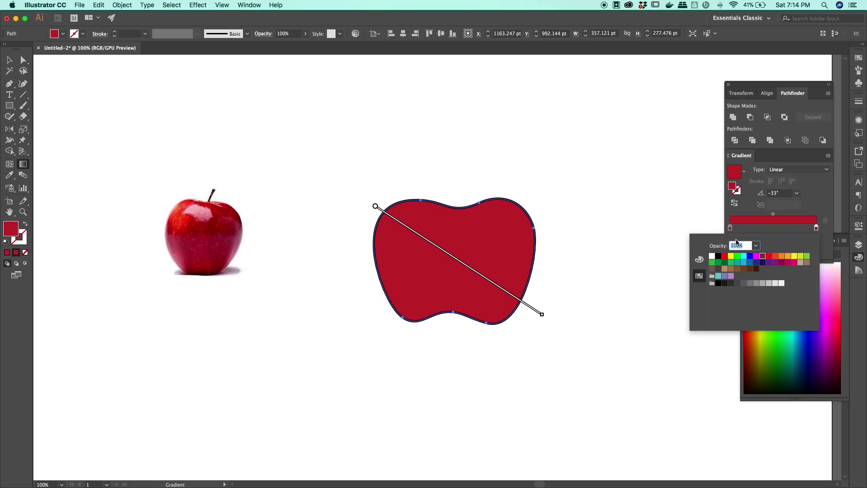
Step: Change the gradient's starting stop to a bright pure red with R 255, G 0 and B 0
left_click(737, 212)
double_click(729, 228)
left_click(700, 259)
left_click_drag(779, 266, 793, 266)
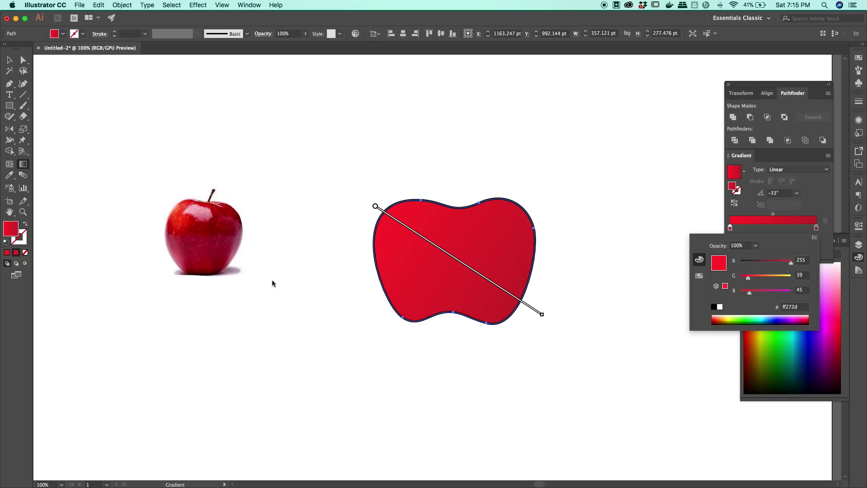
left_click(410, 232)
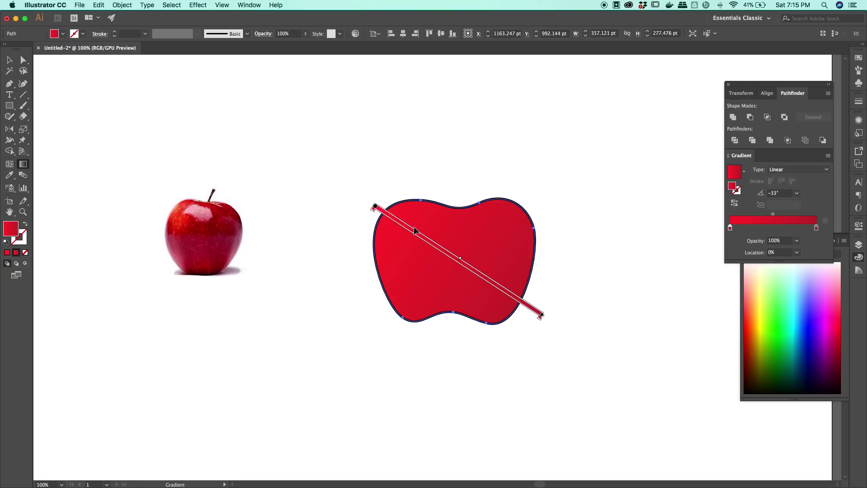
double_click(730, 229)
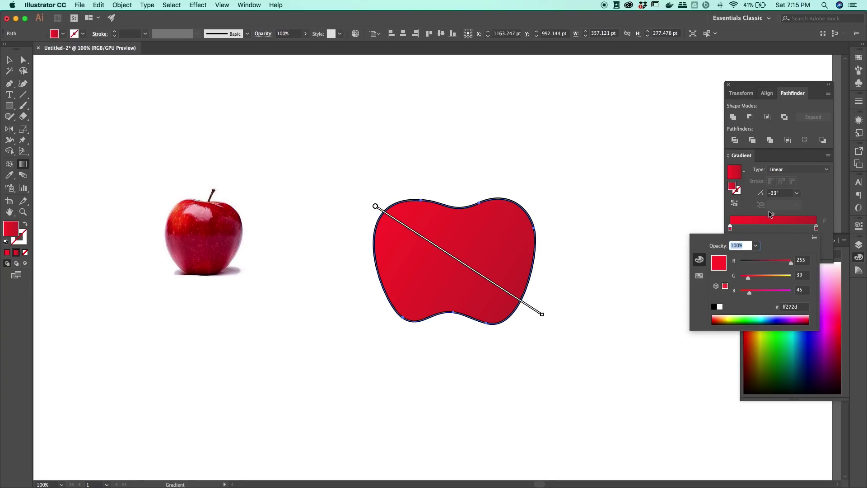
left_click_drag(749, 279, 732, 294)
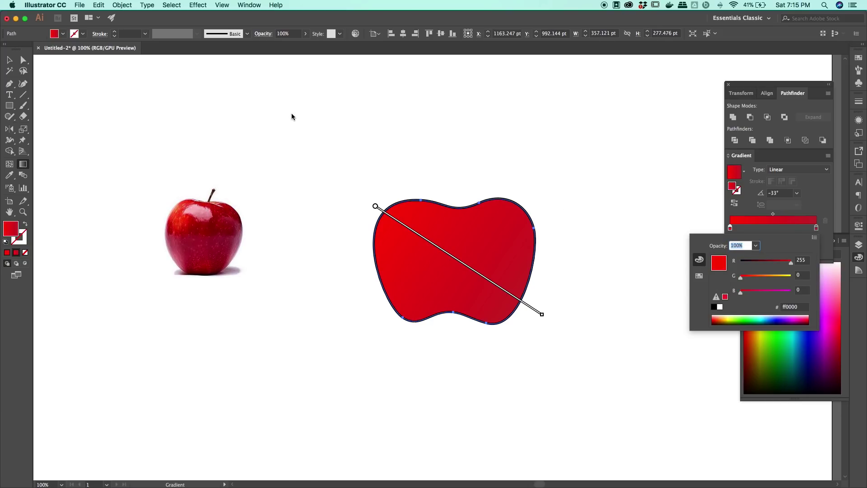
Step: Darken the gradient's starting stop by lowering its red value to 211
left_click(808, 222)
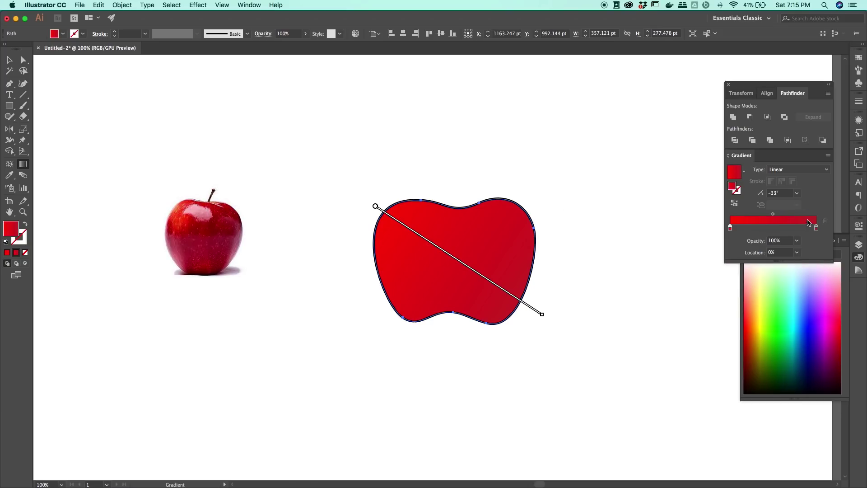
double_click(730, 229)
left_click_drag(789, 263, 782, 262)
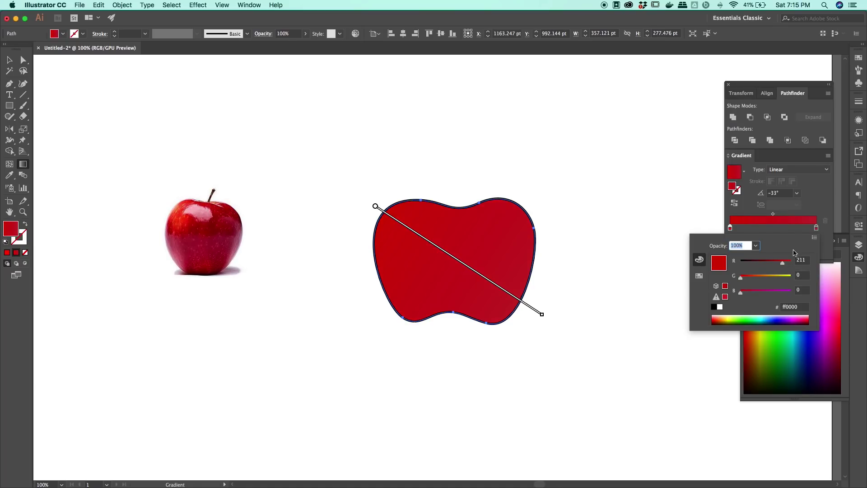
left_click(826, 194)
Step: Set the gradient's ending stop to a darker pure red with R about 167, G 0 and B 0
double_click(816, 228)
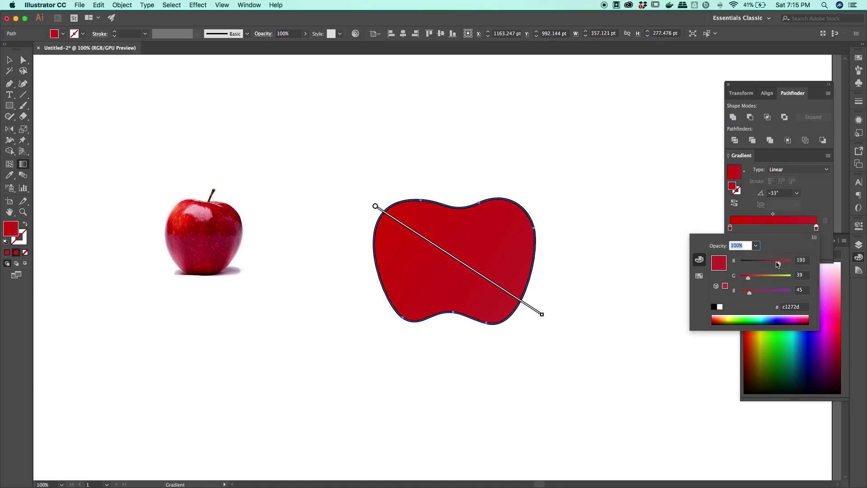
mouse_move(747, 278)
left_mouse_down()
mouse_move(740, 277)
mouse_move(740, 293)
left_mouse_up()
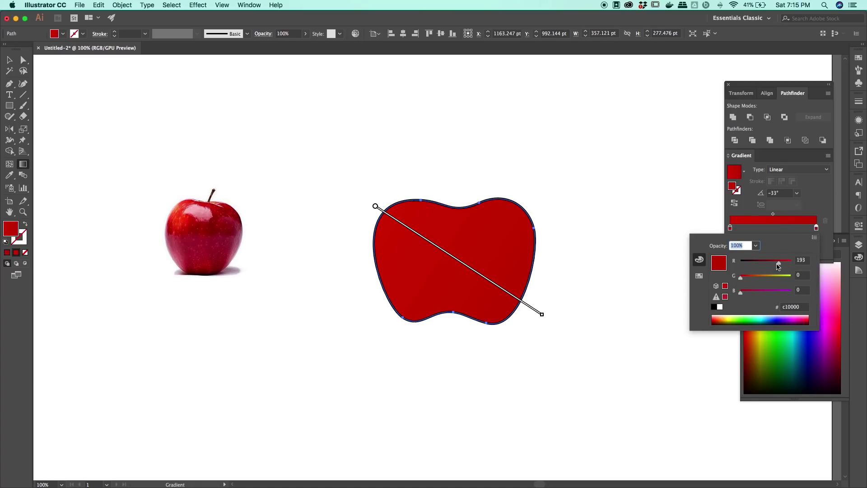
left_click_drag(778, 267, 773, 267)
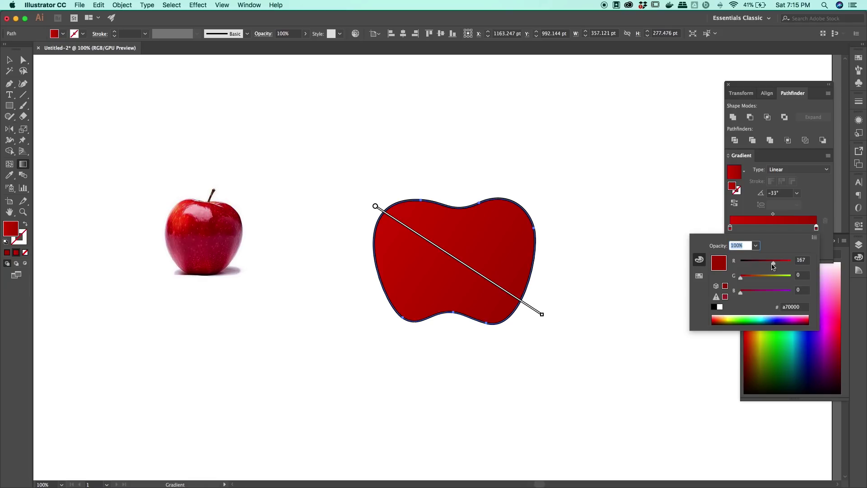
left_click(613, 291)
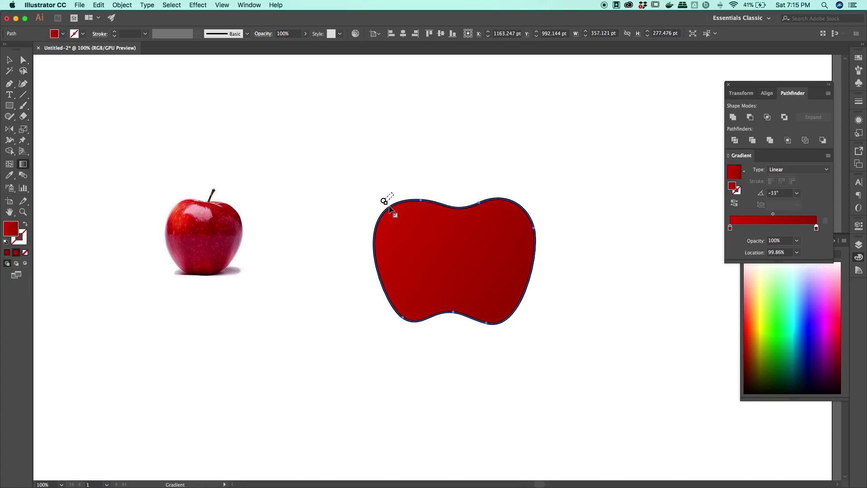
Step: Redraw the apple's gradient diagonally from upper left to lower right at about -41.7° and deselect the shape
mouse_move(383, 198)
left_mouse_down()
mouse_move(528, 334)
mouse_move(521, 326)
left_mouse_up()
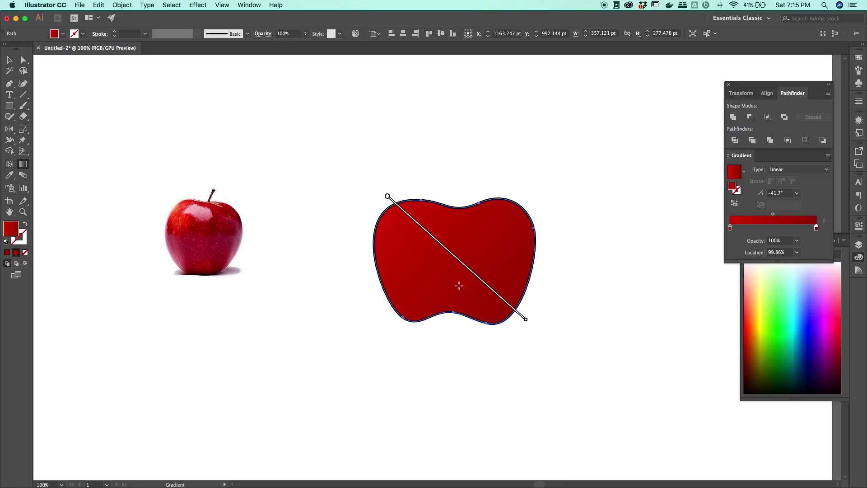
left_click(9, 60)
left_click(185, 199, "shift")
scroll(231, 158, "left", 2)
left_click(297, 191)
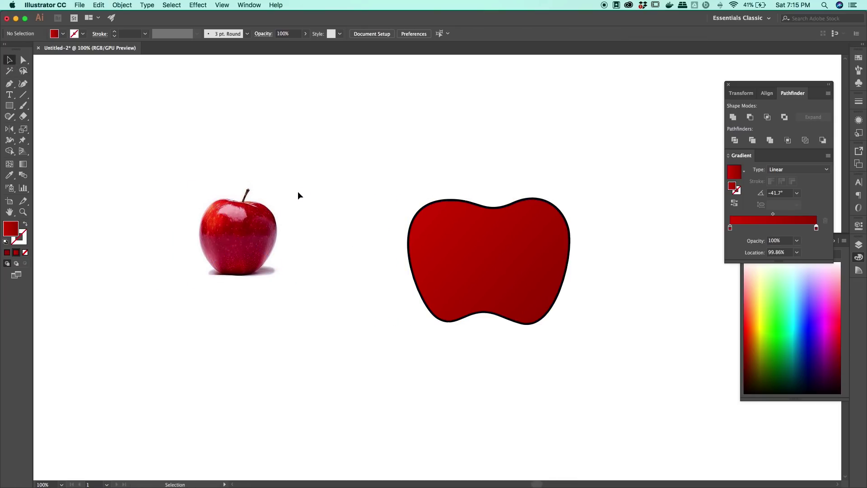
Step: Trace the shaded area along the photo apple's right side and bottom as a closed crescent with the Pen tool
scroll(297, 192, "left", 5)
scroll(357, 216, "right", 1)
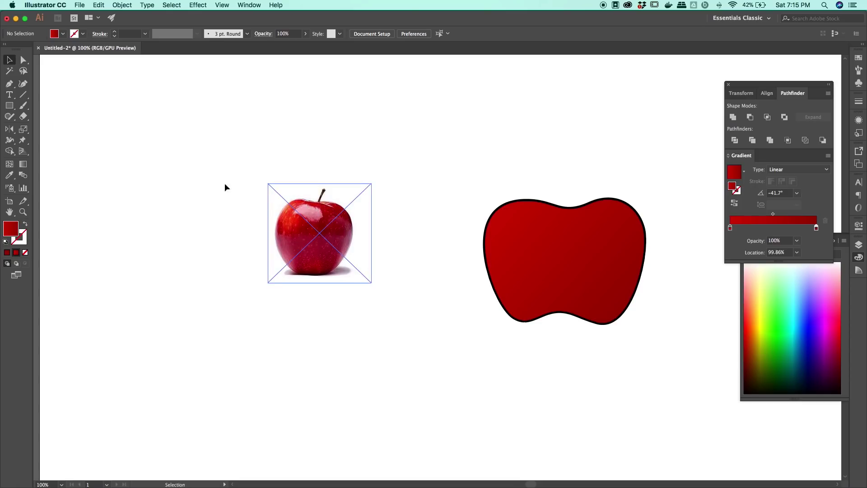
left_click(9, 84)
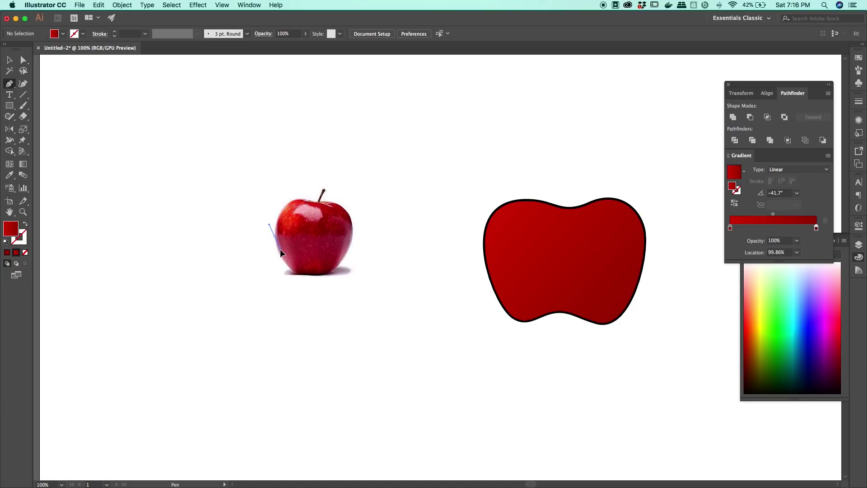
left_click_drag(280, 249, 280, 249)
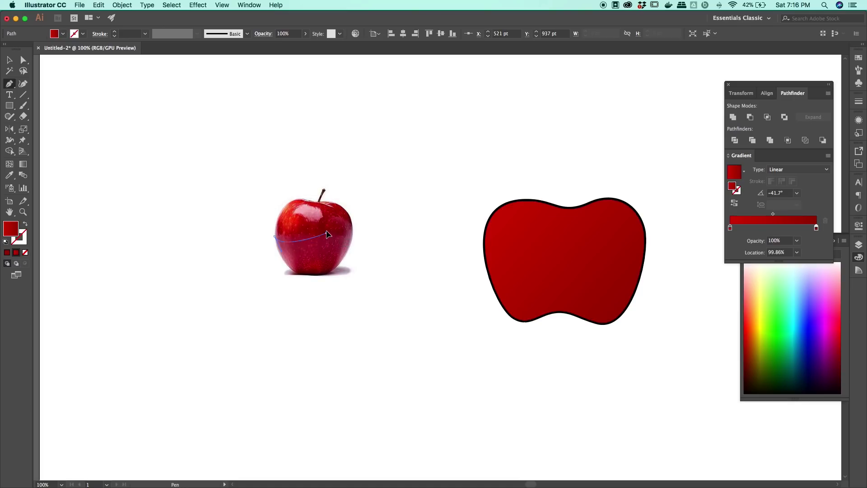
left_click_drag(327, 233, 337, 211)
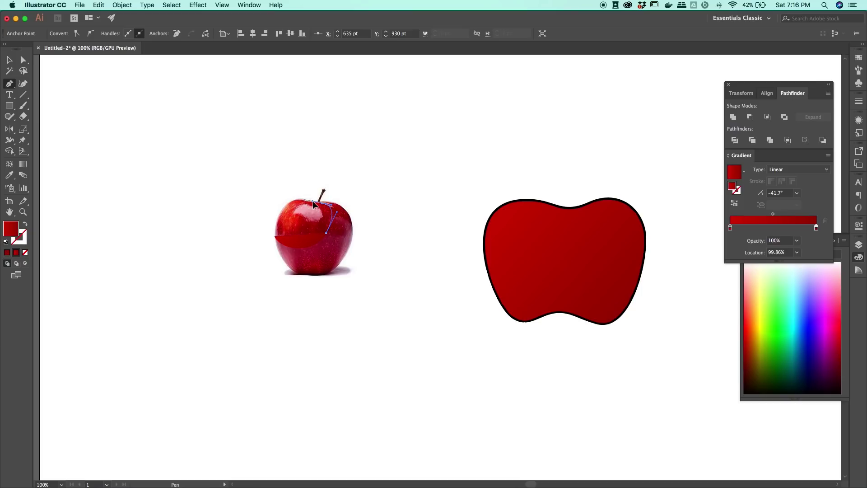
left_click_drag(321, 202, 345, 212)
left_click_drag(340, 261, 279, 262)
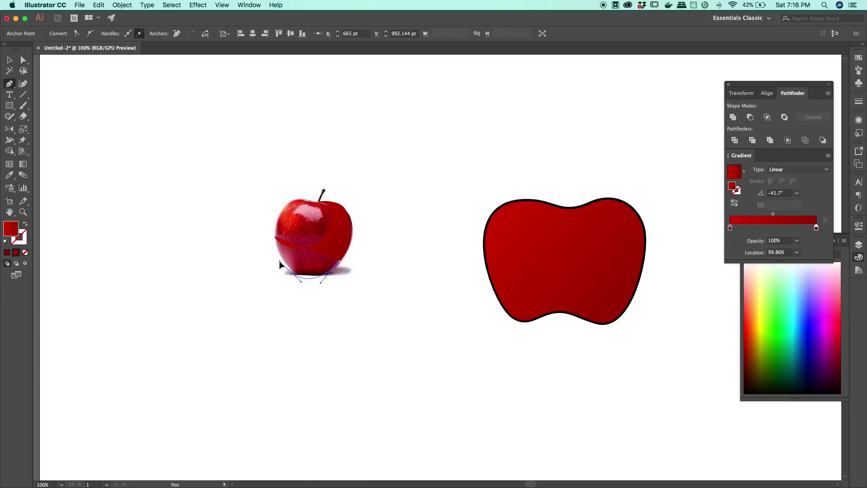
left_click(274, 236)
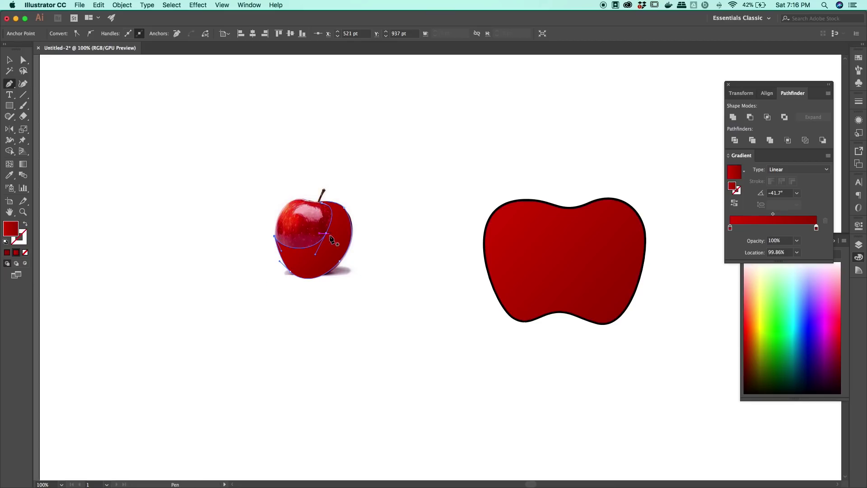
Step: Move the crescent shading shape off the photo into the gap beside the drawn apple and deselect it
left_click(9, 60)
left_click(138, 145)
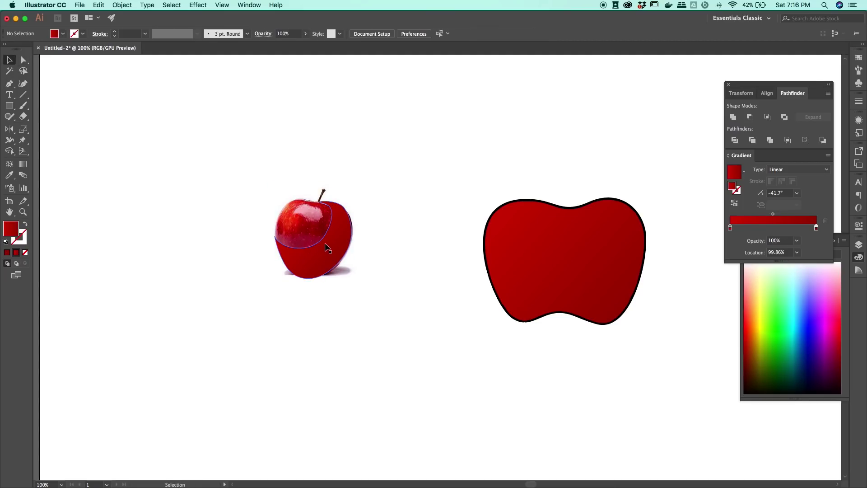
left_click_drag(323, 243, 416, 242)
left_click(359, 225)
left_click(402, 176)
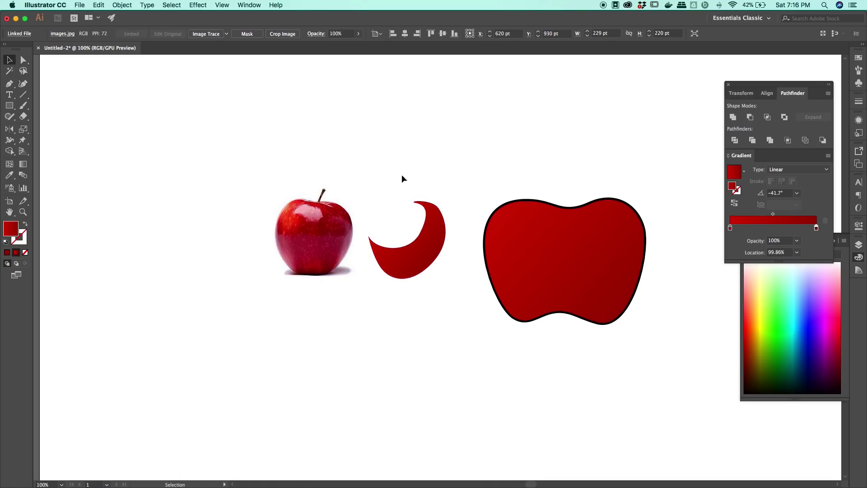
Step: Trace a thinner closed crescent about 150 × 134 pt along the photo apple's lower-right edge with the Pen tool
left_click(9, 83)
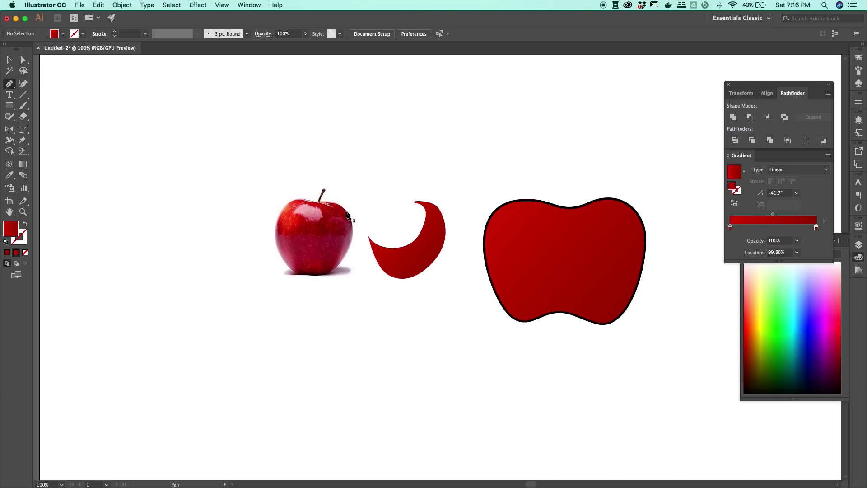
left_click(283, 261)
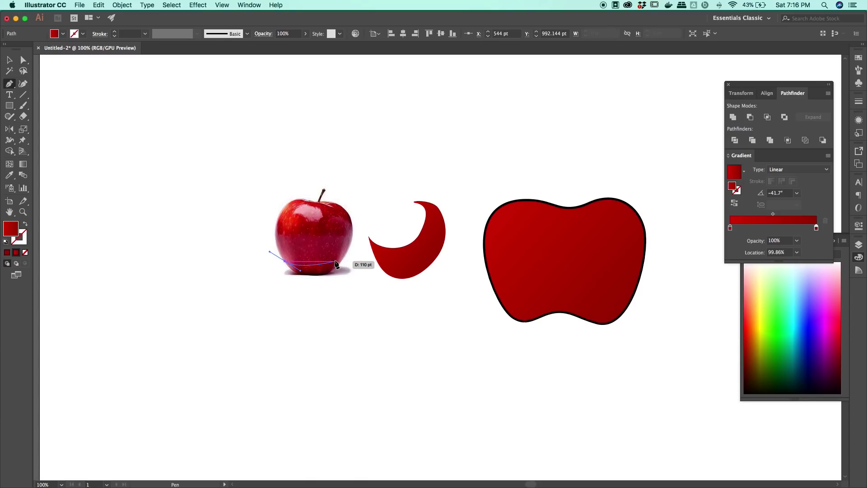
left_click_drag(332, 262, 355, 232)
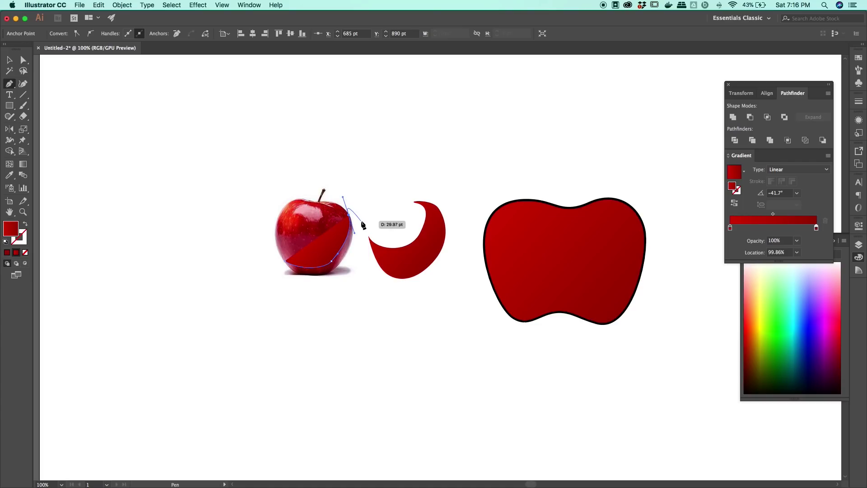
key("super+z")
left_click_drag(350, 217, 347, 210)
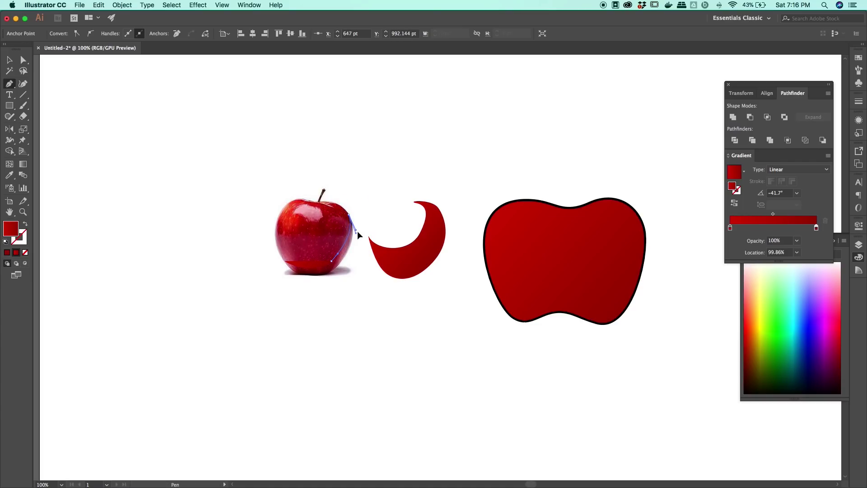
left_click_drag(286, 261, 278, 245)
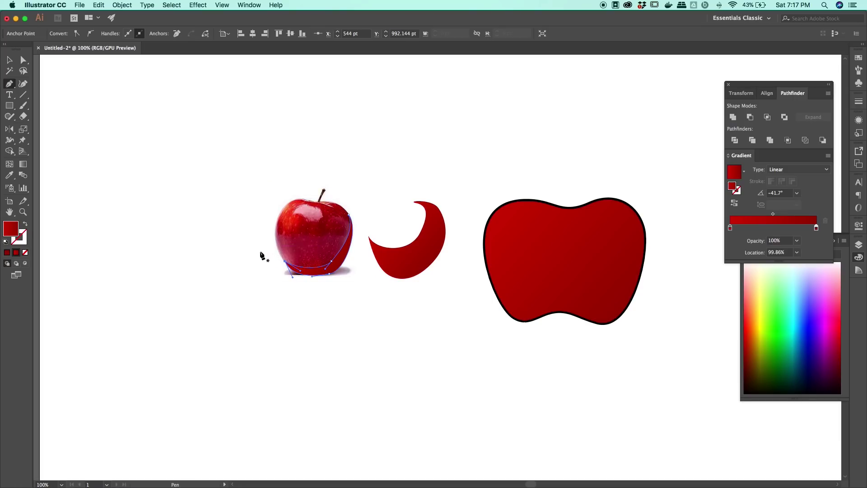
Step: Move the thinner crescent off the photo onto the first crescent shape and deselect it
left_click(11, 60)
left_click(145, 112)
left_click_drag(334, 263, 423, 263)
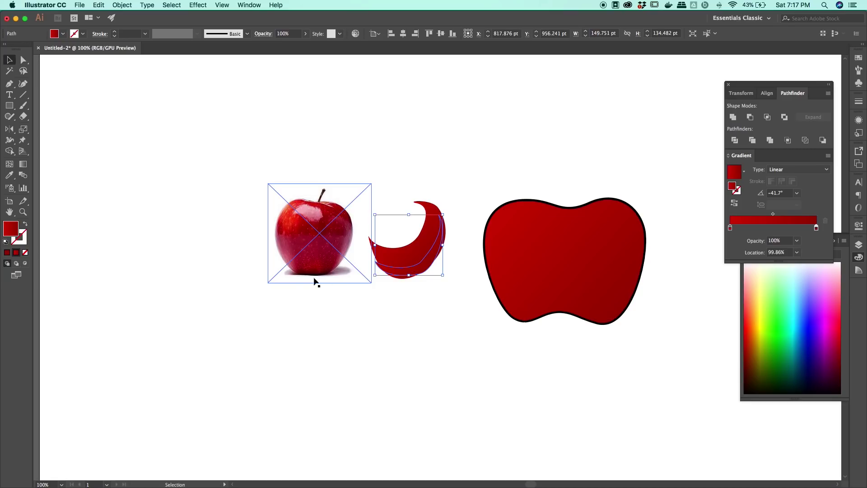
left_click(386, 317)
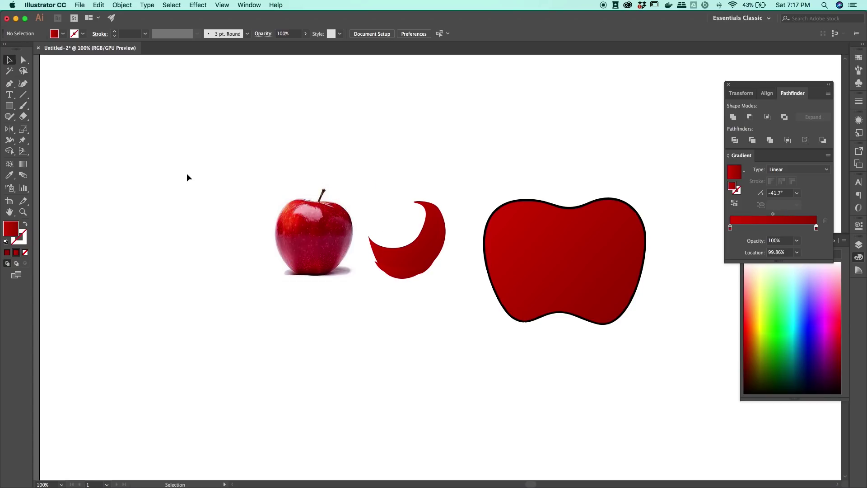
Step: Trace the glossy highlight near the photo apple's top as a closed shape about 66 × 39 pt and select it
left_click(9, 84)
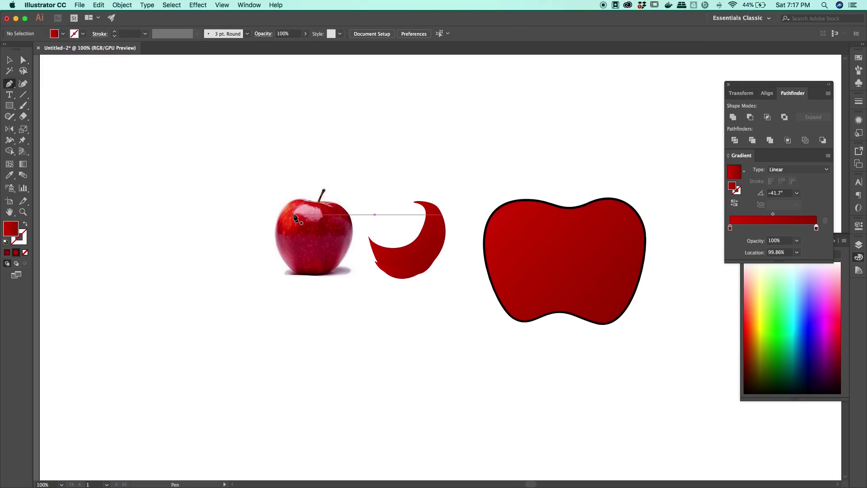
mouse_move(293, 215)
left_mouse_down()
mouse_move(307, 206)
mouse_move(323, 223)
mouse_move(289, 210)
mouse_move(284, 217)
left_mouse_up()
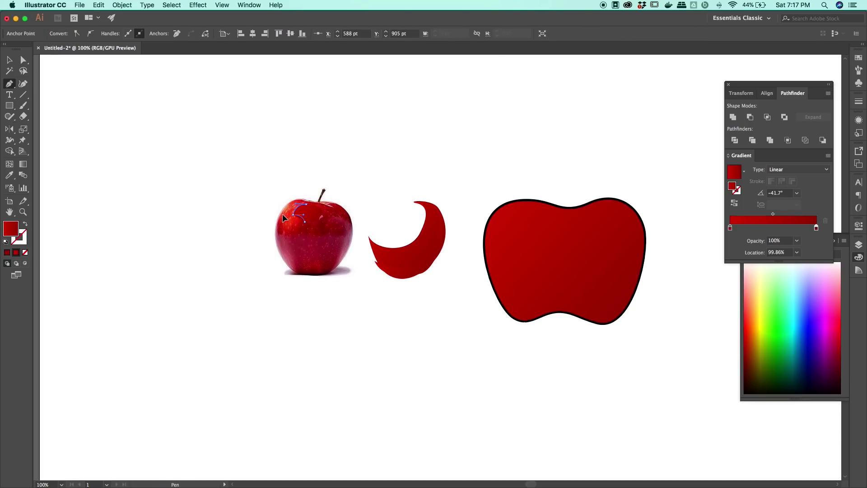
left_click(293, 214)
key("v")
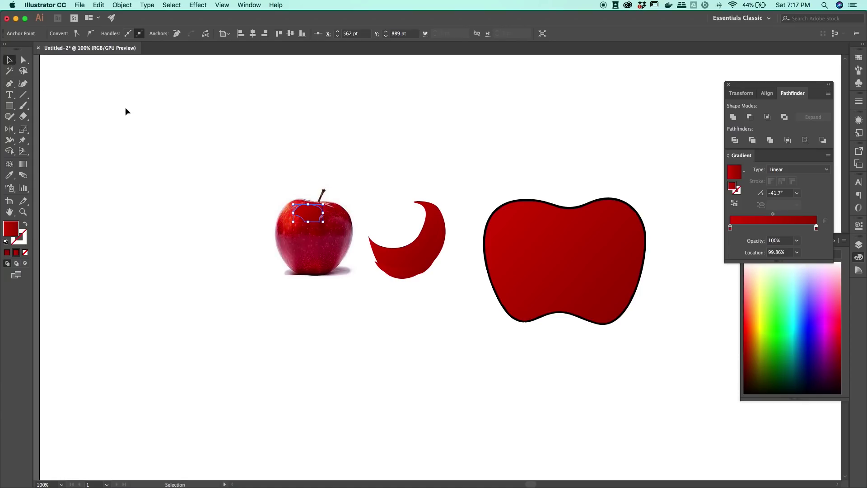
left_click(125, 111)
left_click(315, 216)
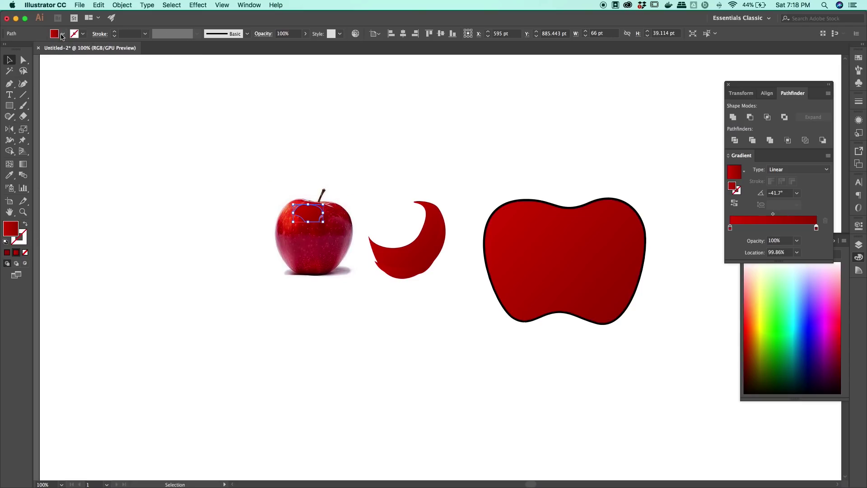
Step: Fill the traced glossy highlight with white, move it off the photo into the gap beside the photo apple, and deselect it
left_click(63, 36)
left_click(16, 54)
left_click(385, 211)
left_click(385, 113)
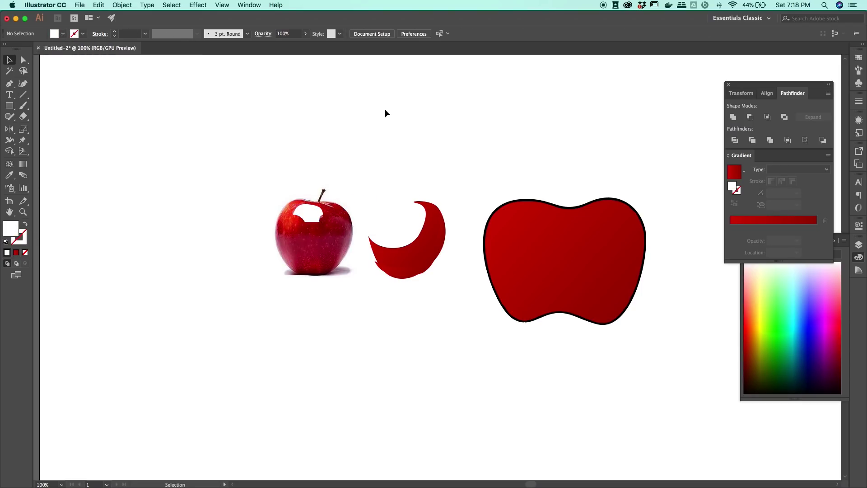
left_click_drag(309, 216, 380, 207)
left_click(384, 232)
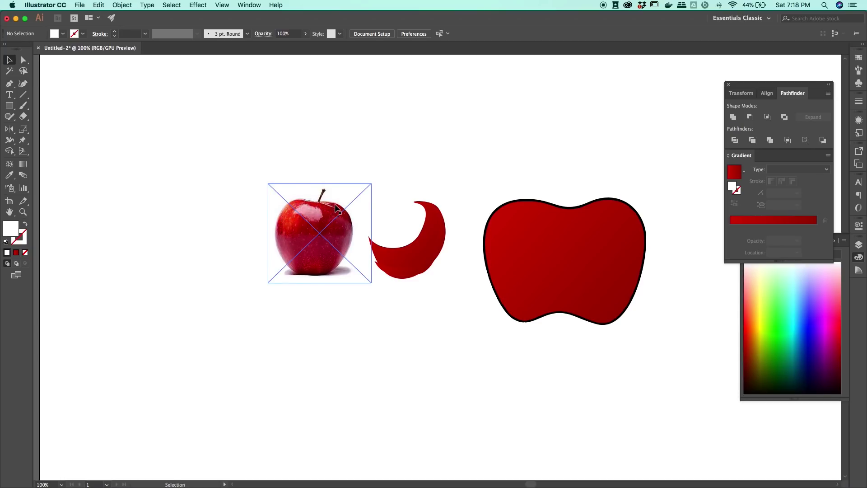
Step: Trace a thin white crescent highlight along the photo apple's upper-left edge with the Pen tool and move it off the photo
left_click(9, 83)
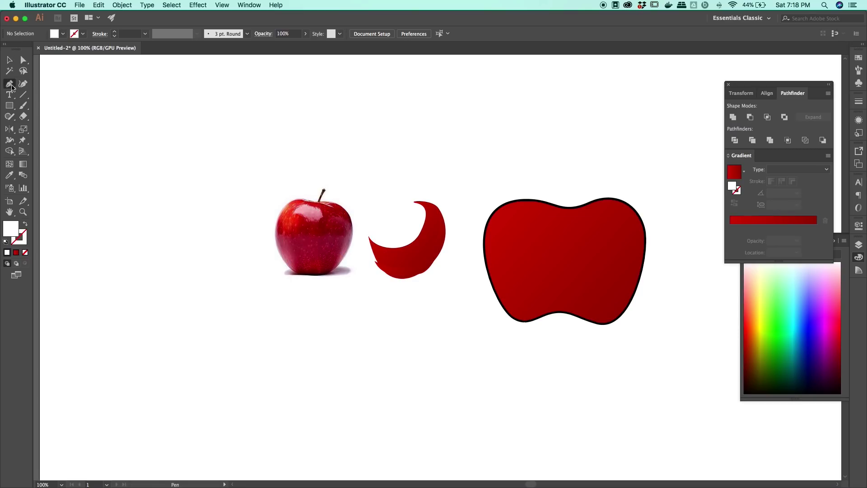
left_click_drag(278, 251, 267, 234)
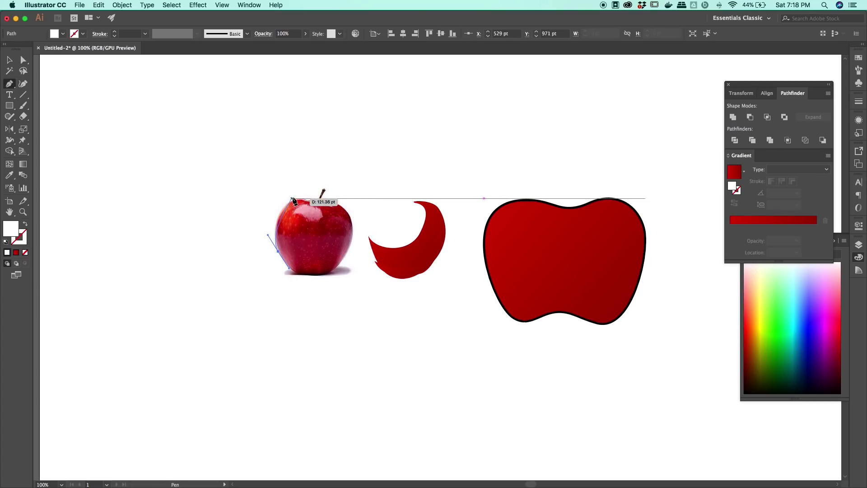
left_click_drag(296, 197, 281, 265)
key("super+z")
key("super+z")
left_click(324, 204)
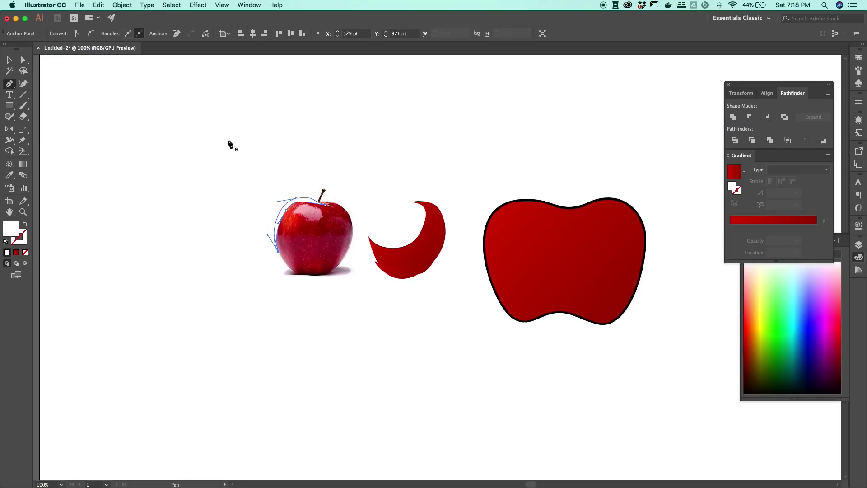
key("v")
left_click(298, 216)
left_click_drag(291, 201, 380, 201)
Step: Move both shading crescents onto the drawn apple's lower-right area and the thin white highlight onto its upper-left edge
left_click_drag(424, 241, 596, 284)
left_click_drag(424, 264, 611, 323)
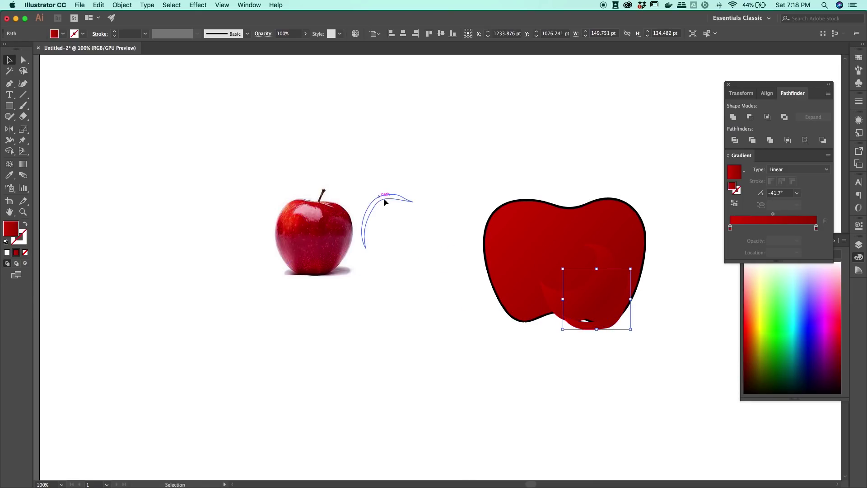
left_click_drag(383, 203, 494, 207)
left_click(489, 180)
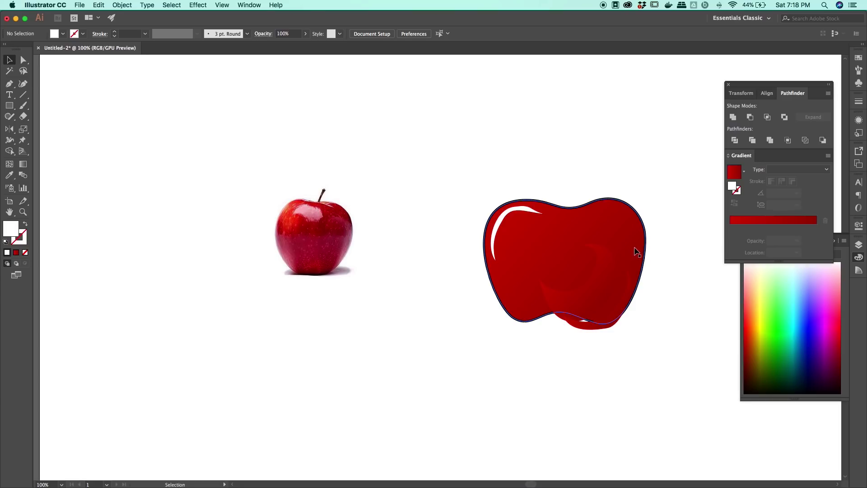
Step: Fill both shading crescents with solid black 000000
left_click(599, 283)
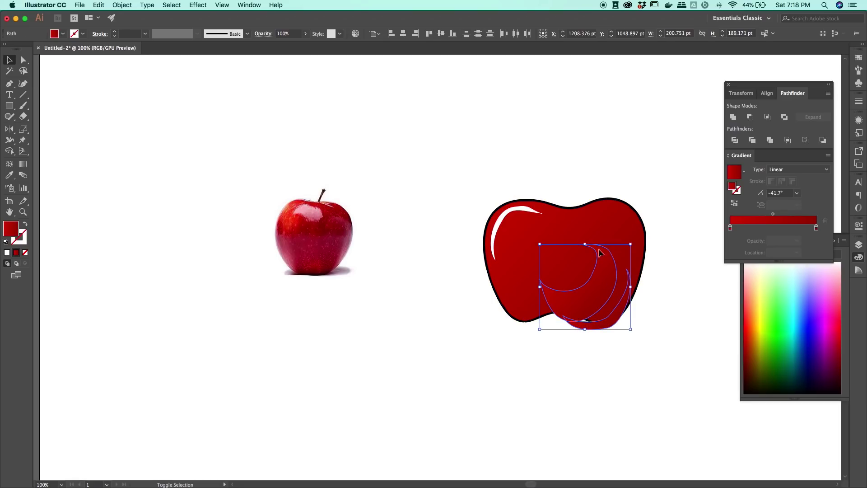
left_click(62, 35)
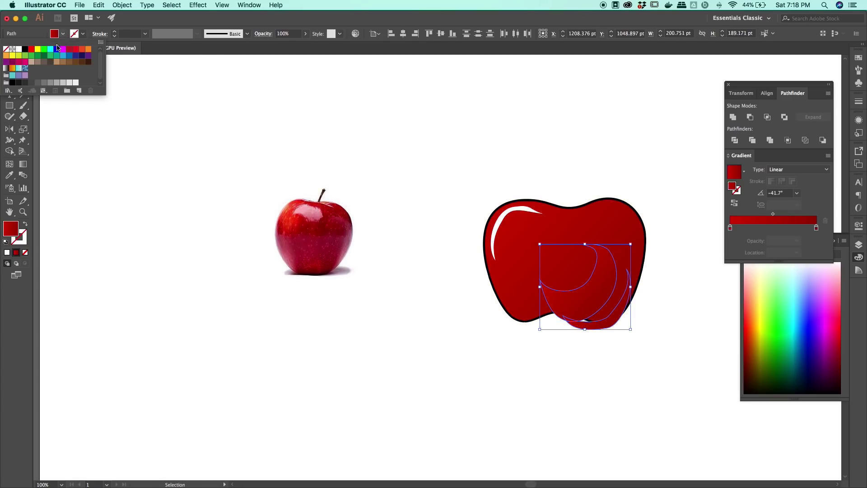
left_click(460, 170)
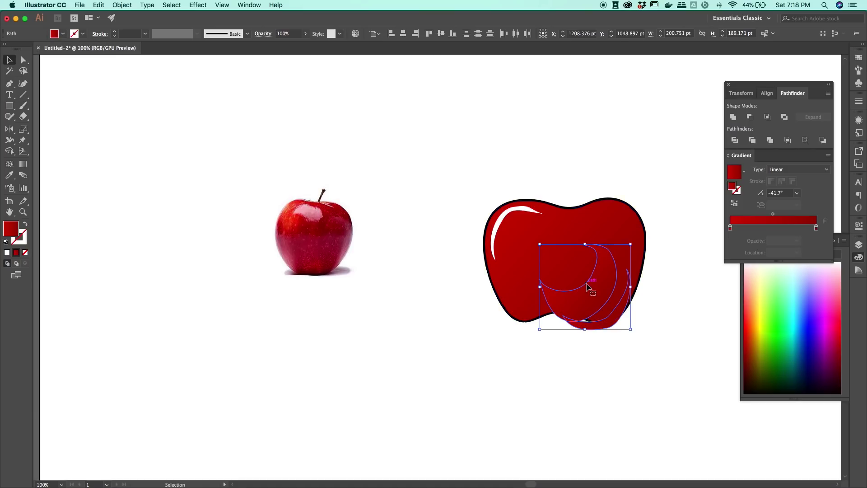
left_click(7, 252)
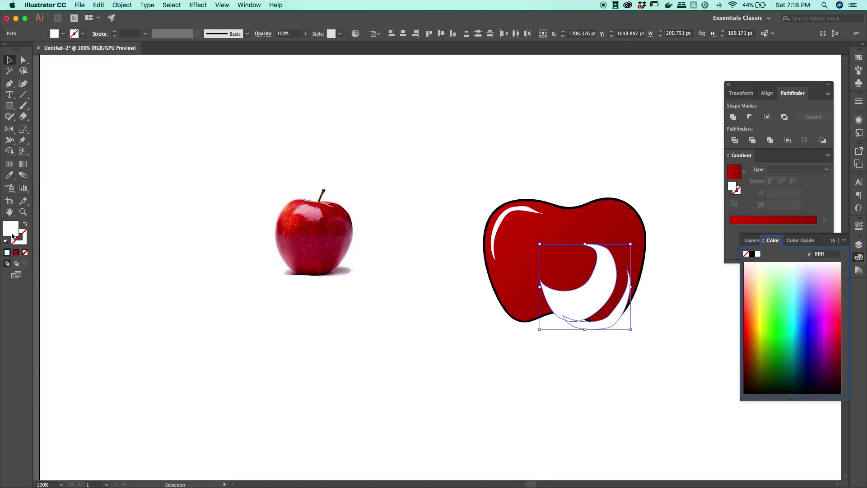
double_click(11, 230)
left_click(397, 219)
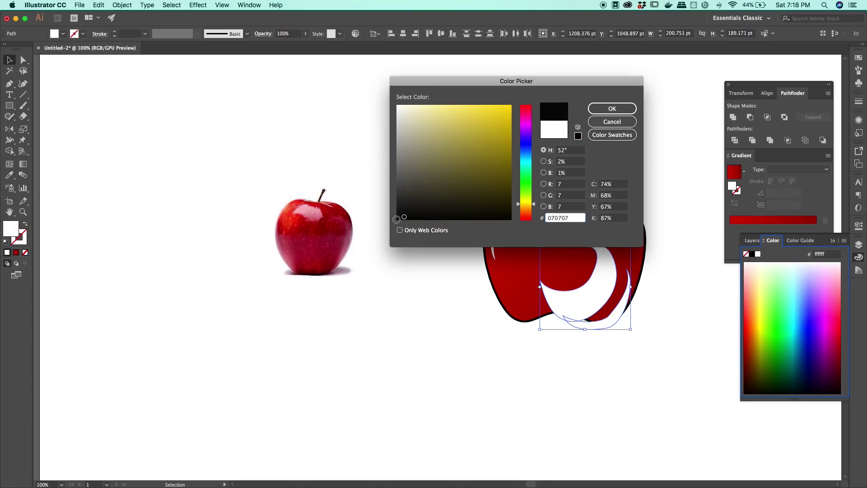
left_click(614, 109)
Step: Set the opacity of both black crescents to 30% and deselect them
left_click(300, 34)
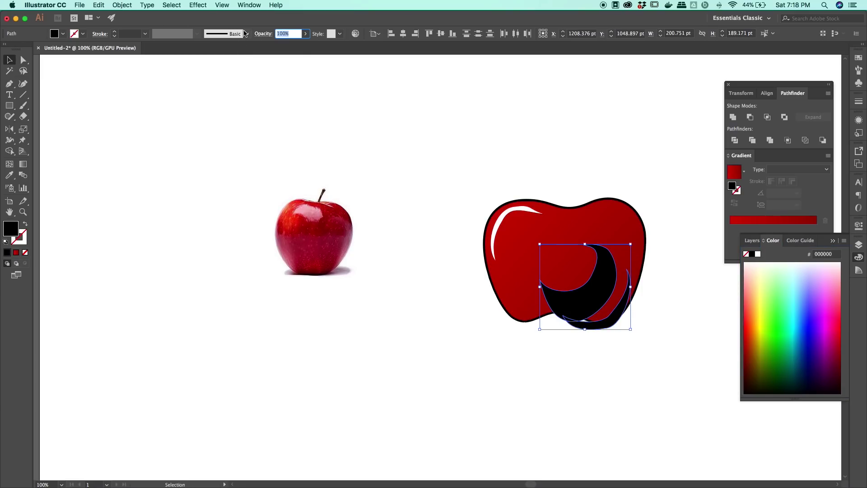
type("30")
key("Return")
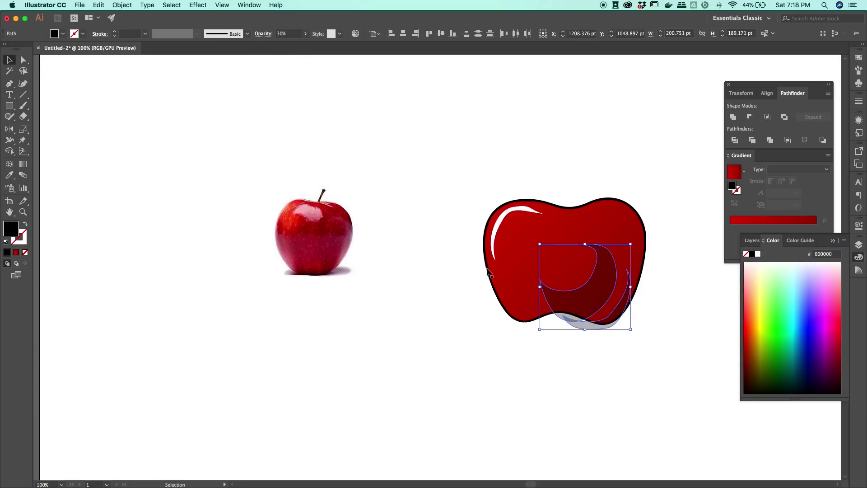
key("super+shift+a")
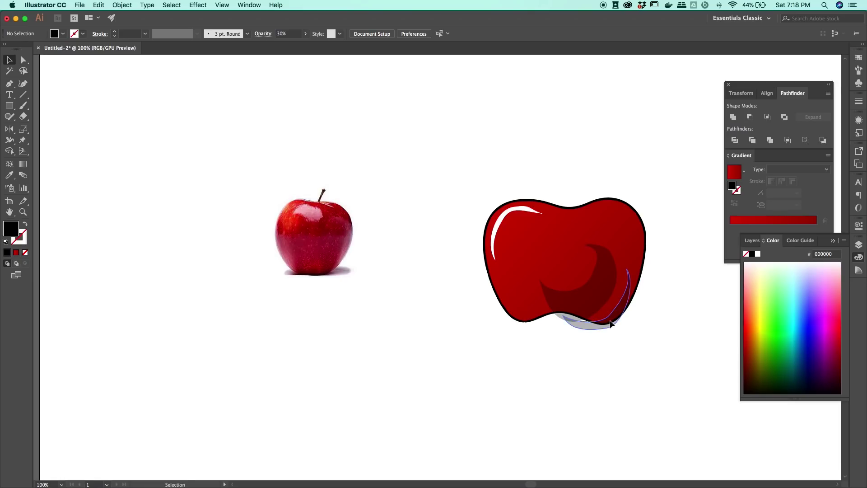
Step: Reposition the two black crescents so they overlap closer to the drawn apple's lower-right edge
left_click_drag(610, 321, 621, 291)
left_click(628, 317)
left_click(616, 365)
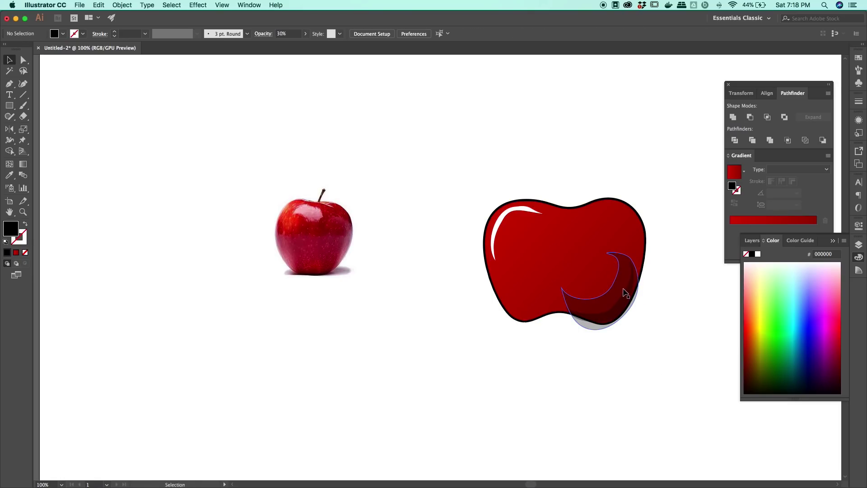
Step: Move both crescents and the thin white highlight together off the drawn apple, back beside the photo apple
left_click(618, 285)
left_click(624, 310, "shift")
left_click(514, 211, "shift")
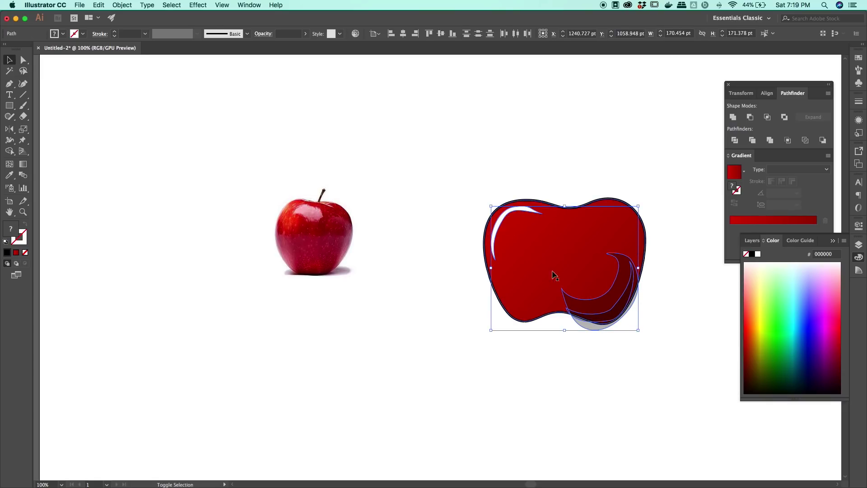
left_click_drag(618, 300, 361, 277)
left_click(463, 317)
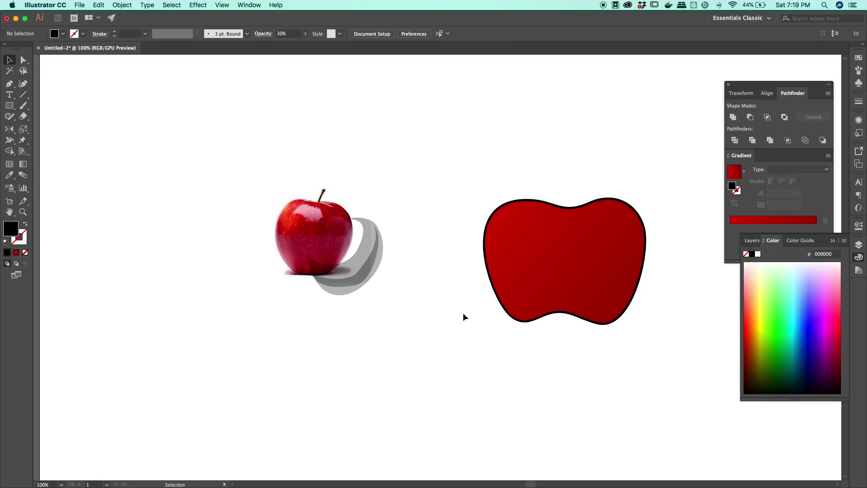
Step: Draw a shadow's curved inner edge with the Pen tool across the drawn apple, from its lower-left side to beside the top dip
scroll(499, 291, "right", 5)
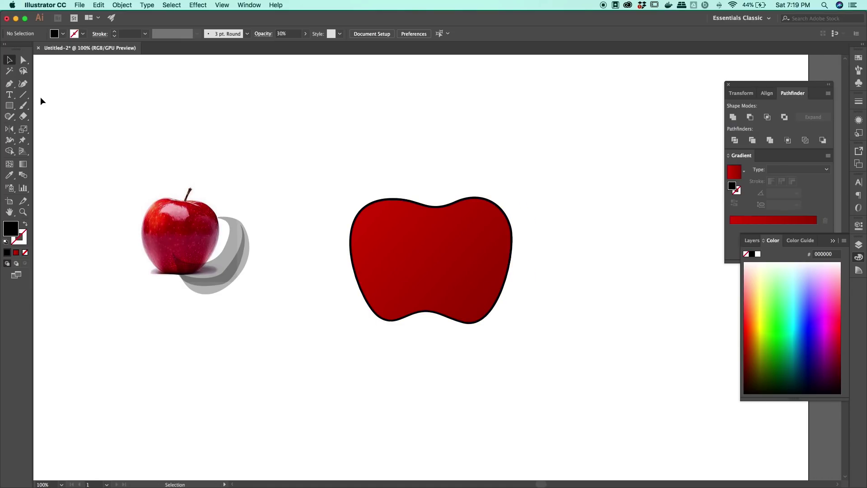
left_click(10, 84)
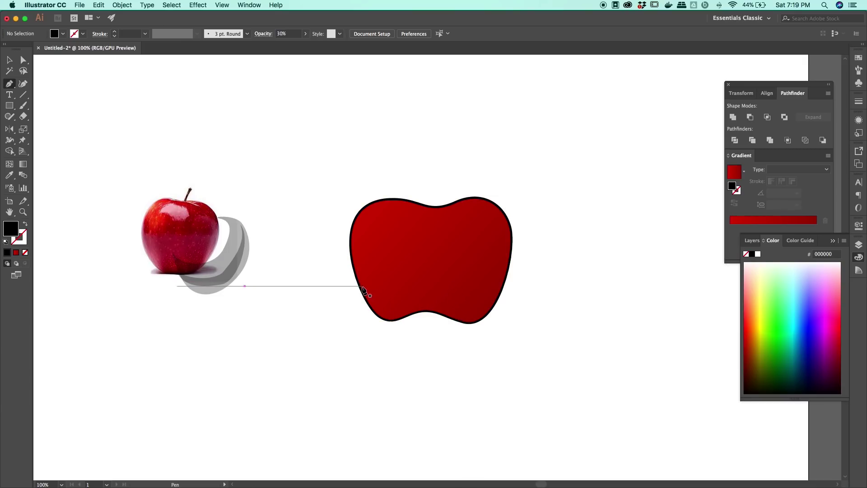
left_click_drag(357, 278, 370, 302)
left_click_drag(467, 264, 478, 231)
left_click_drag(456, 202, 437, 207)
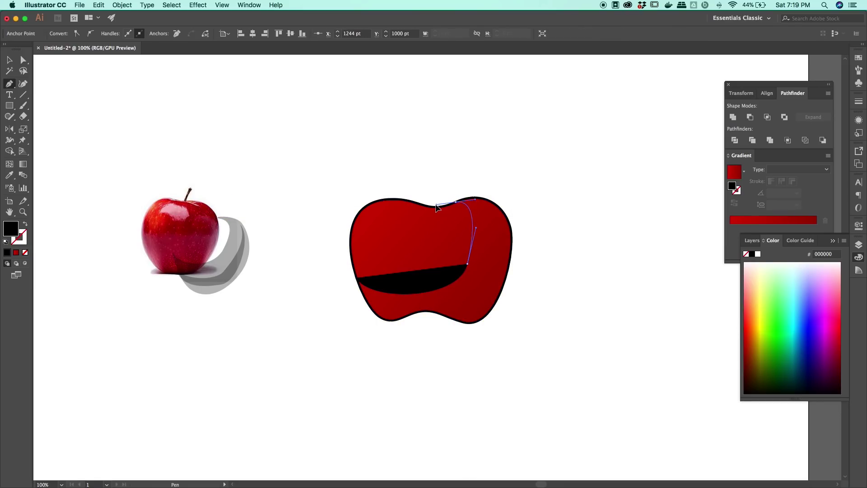
Step: Close the shadow path loosely around the outside of the apple's right and bottom sides, making a shape about 552 × 453 pt
left_click_drag(455, 176, 455, 177)
left_click(567, 180)
left_click(586, 242)
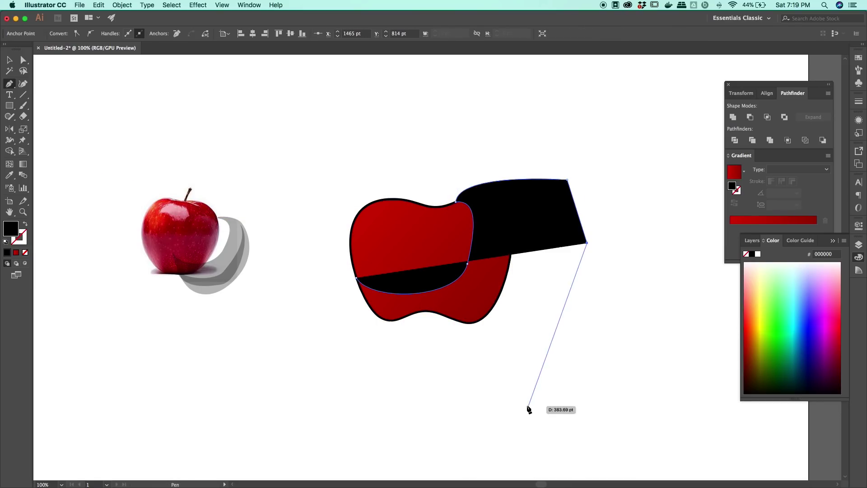
left_click(511, 383)
left_click(351, 358)
left_click(337, 308)
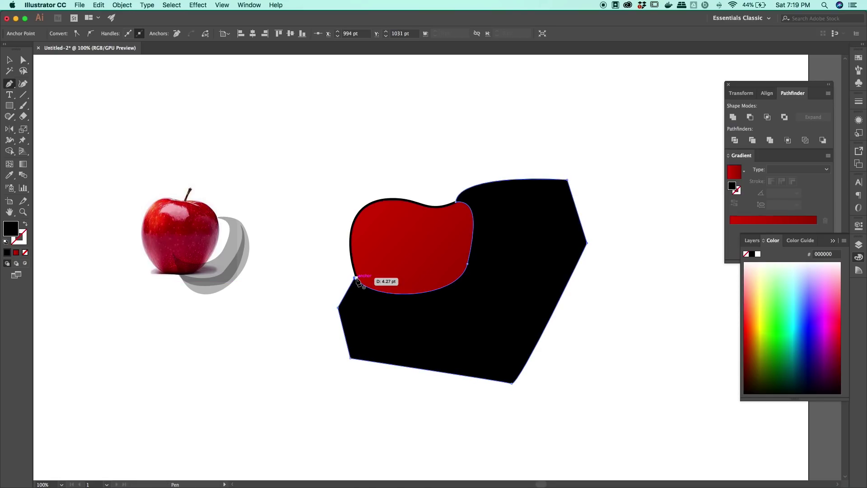
left_click(356, 279)
key("v")
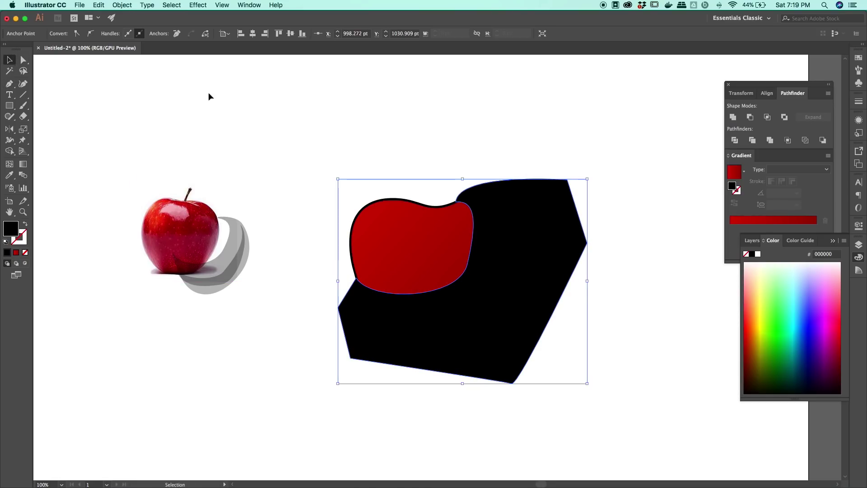
Step: Bring the red apple fill to the front and intersect it with the large black shadow shape
left_click(407, 253)
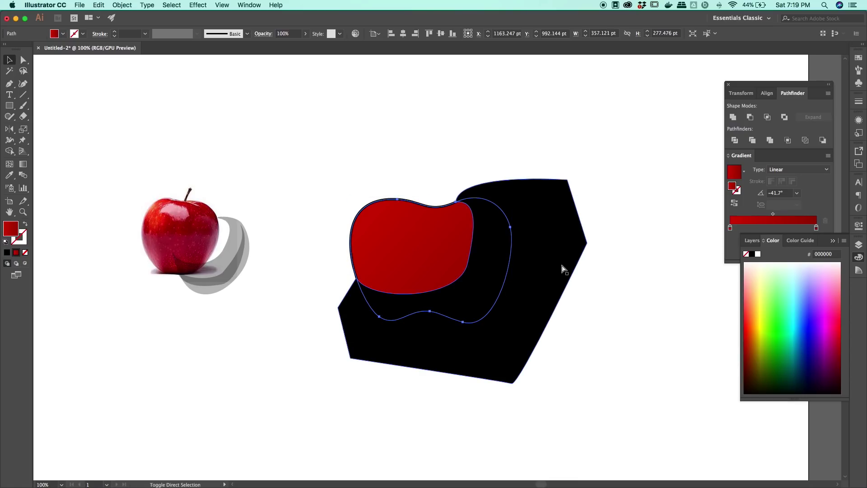
key("shift+super+]")
left_click(564, 238, "shift")
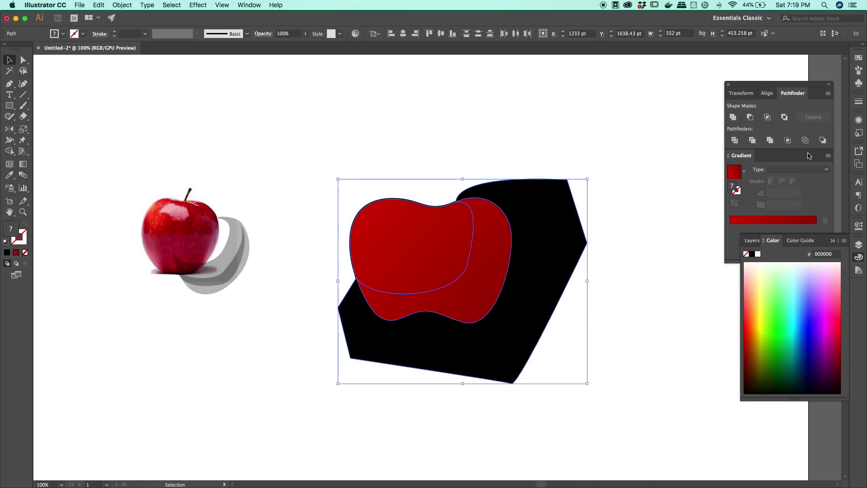
left_click(770, 117)
Step: Apply the crescents' 30% black appearance to the intersected shadow with the Eyedropper and deselect it
key("i")
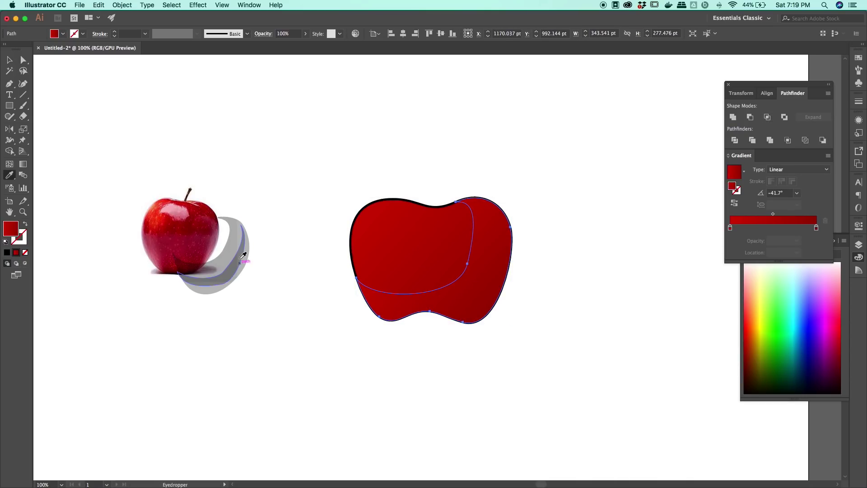
left_click(242, 255)
left_click(10, 60)
left_click(323, 174)
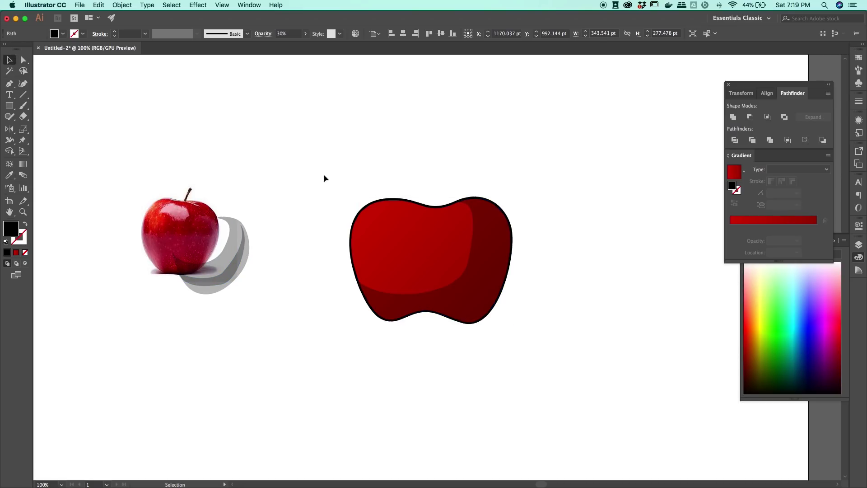
Step: Smooth the shadow's inner edge by adjusting the bend anchor's handle and moving the anchor inward to X 1227 pt, Y 1000 pt
left_click(484, 277)
key("a")
left_click(467, 265)
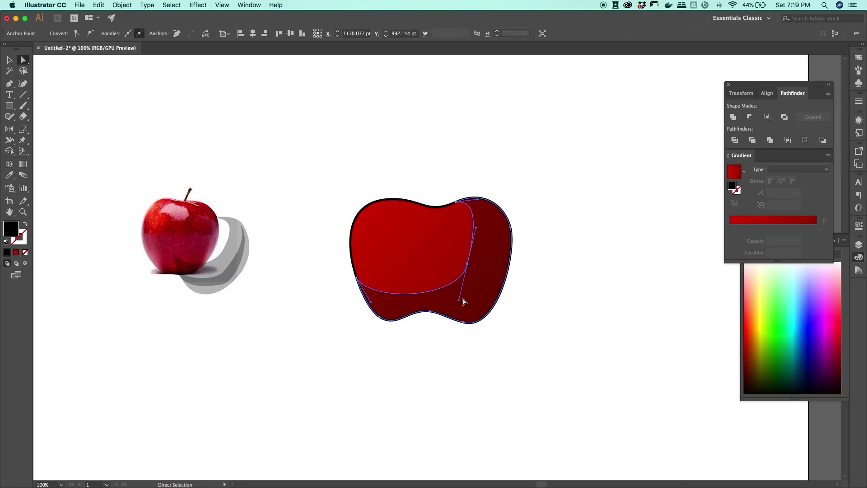
left_click_drag(458, 299, 451, 299)
left_click_drag(468, 264, 460, 265)
left_click(644, 263)
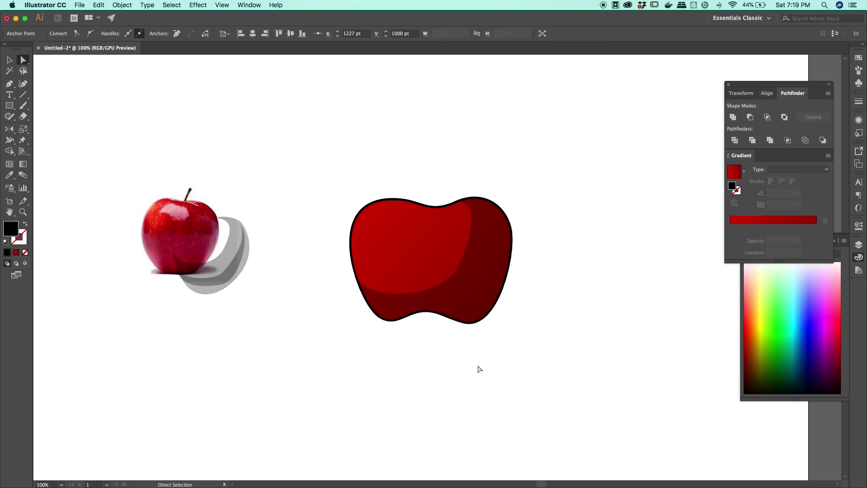
Step: Try to flatten the shadow's inner curve further by tilting the bend anchor's upper handle
left_click(460, 263)
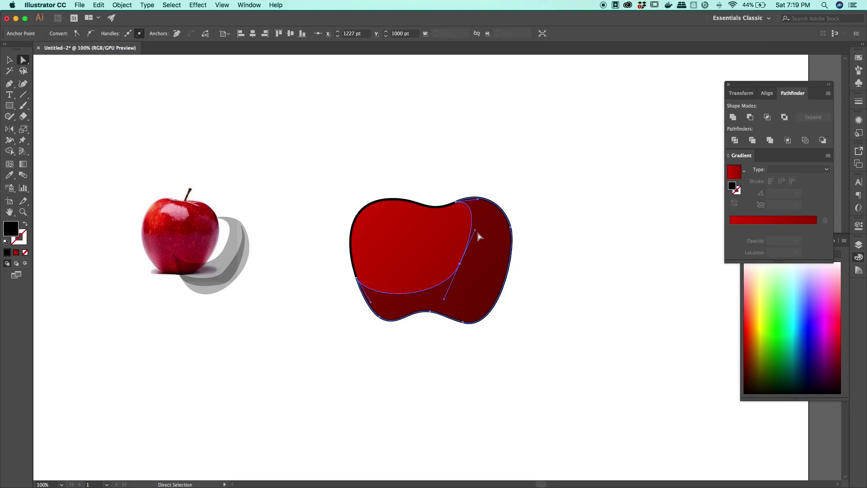
left_click_drag(478, 234, 478, 241)
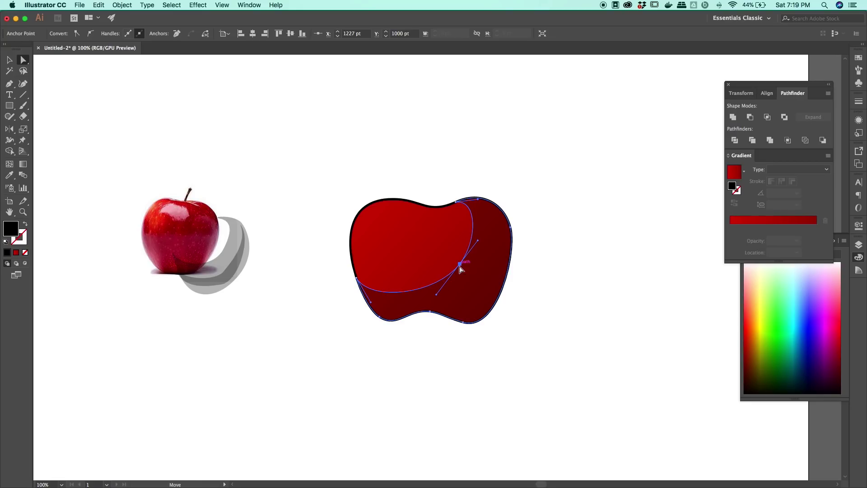
left_click(549, 266)
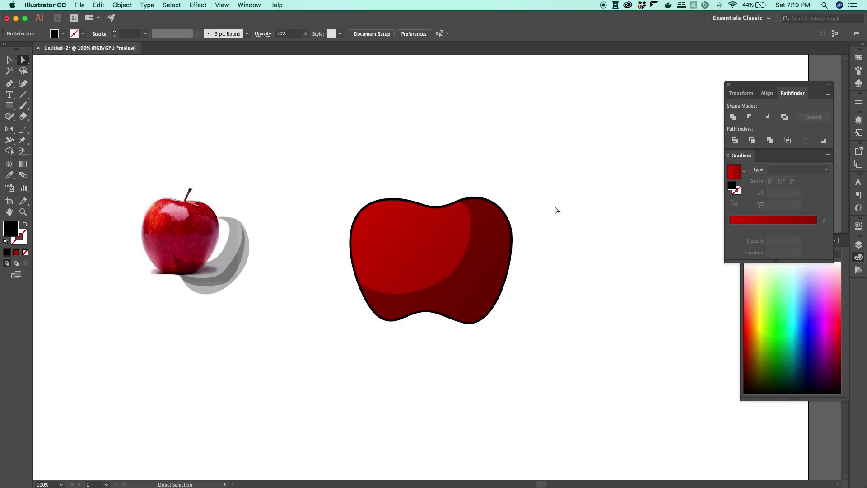
Step: Draw a closed black shadow shape with the Pen tool, curving from the apple's lower-left outline to its right edge and around below it
left_click(9, 84)
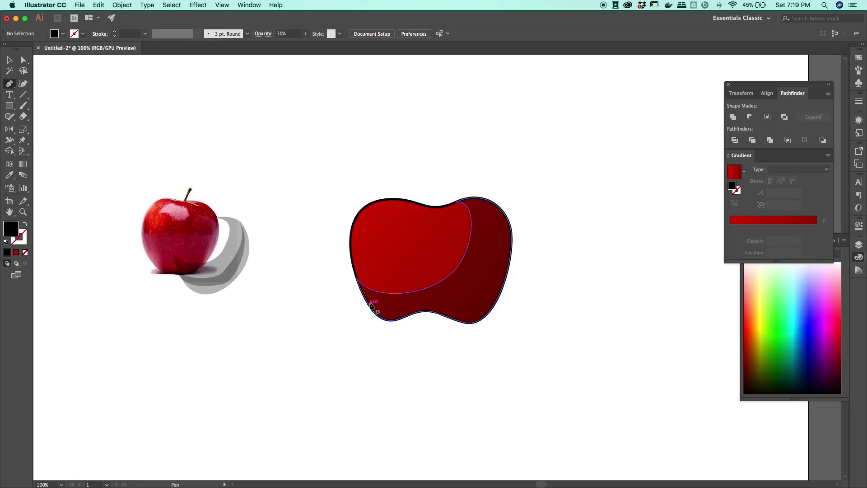
left_click_drag(369, 305, 381, 310)
left_click_drag(441, 303, 446, 302)
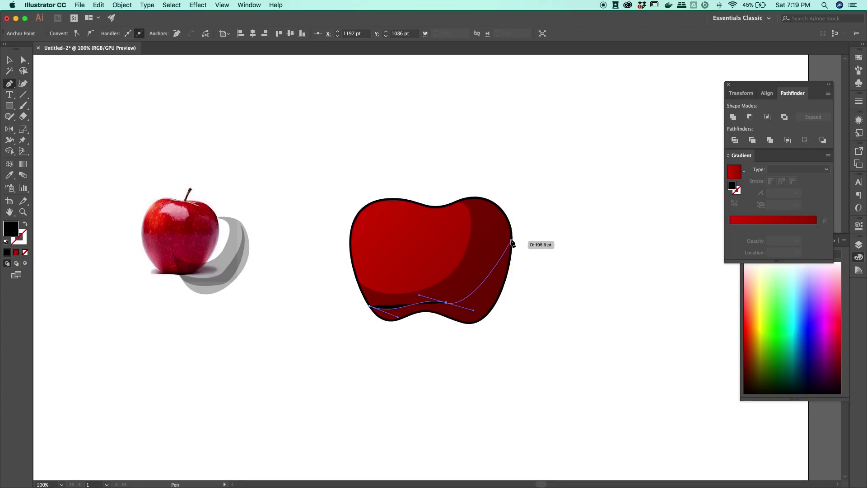
left_click_drag(512, 233, 571, 247)
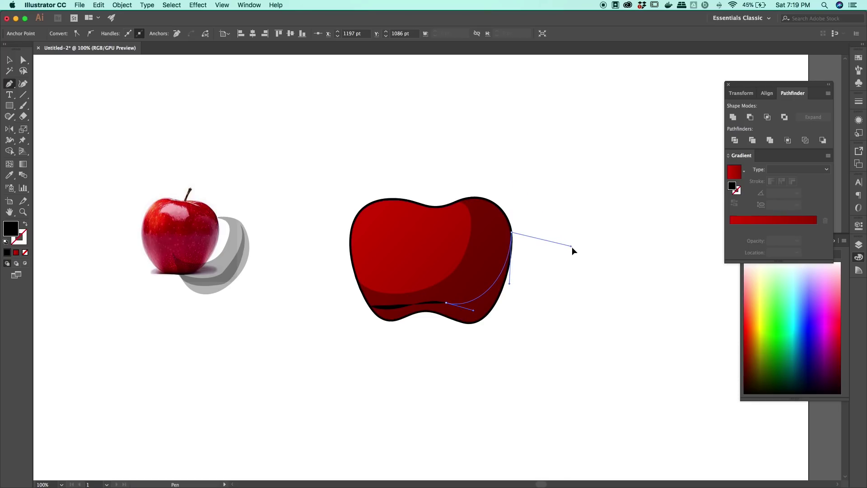
left_click(504, 362)
left_click(357, 348)
left_click(346, 308)
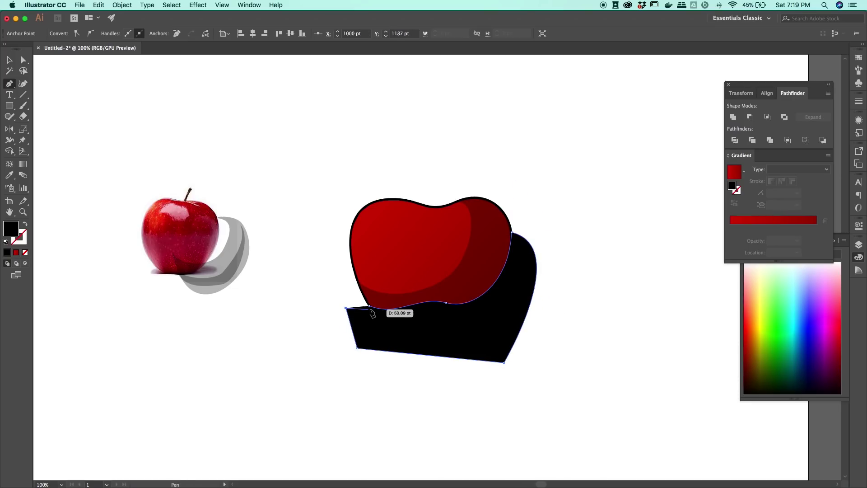
left_click(370, 306)
key("v")
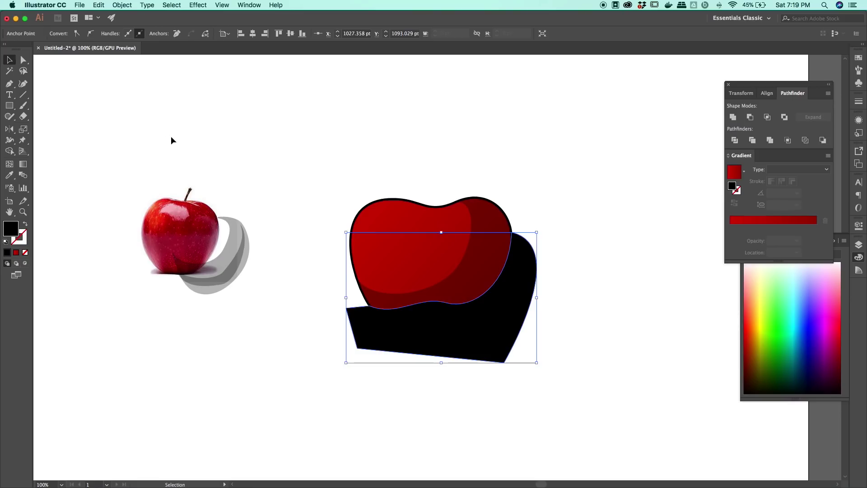
Step: Place a copy of the red apple fill in front and intersect it with the new lower shadow shape
left_click(393, 253)
left_click(533, 308, "shift")
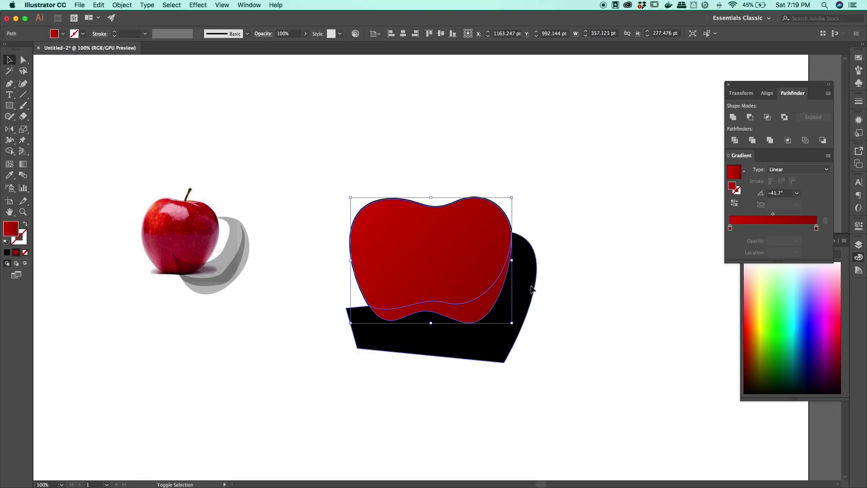
left_click(786, 141)
left_click(771, 121)
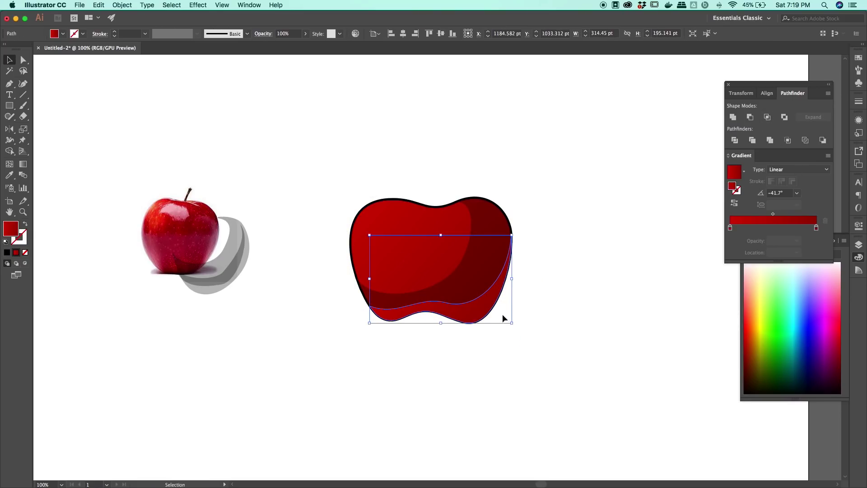
Step: Apply the large shadow's 30% black appearance to the lower shadow with the Eyedropper and deselect it
key("i")
left_click(490, 259)
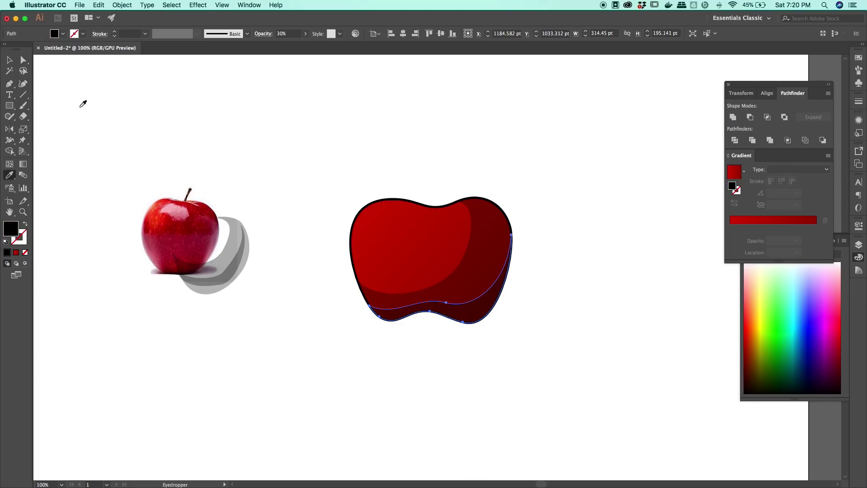
left_click(15, 61)
left_click(300, 158)
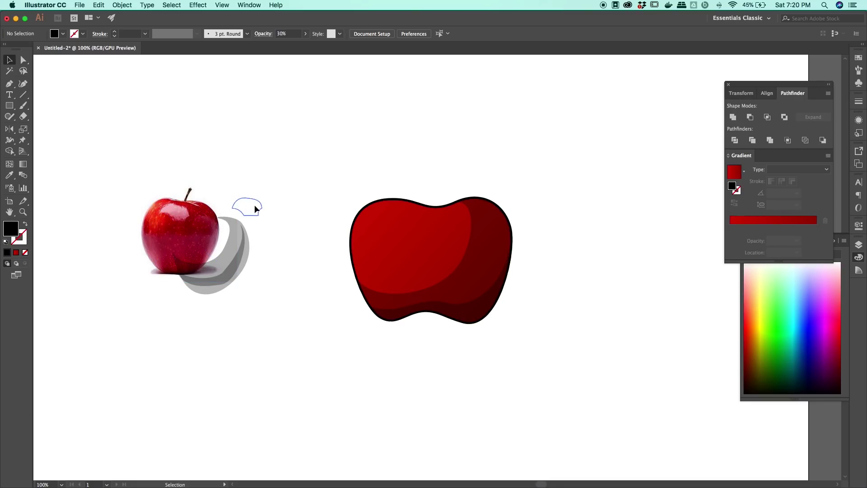
Step: Move the white highlight onto the apple's upper left at about X 1092 pt, Y 912 pt, and set its opacity to 30%
left_click_drag(255, 209, 410, 224)
left_click(291, 34)
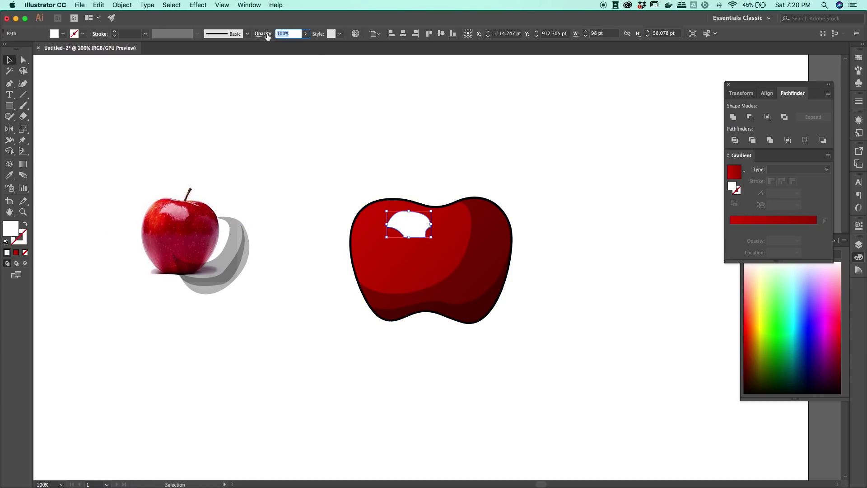
type("30")
key("Return")
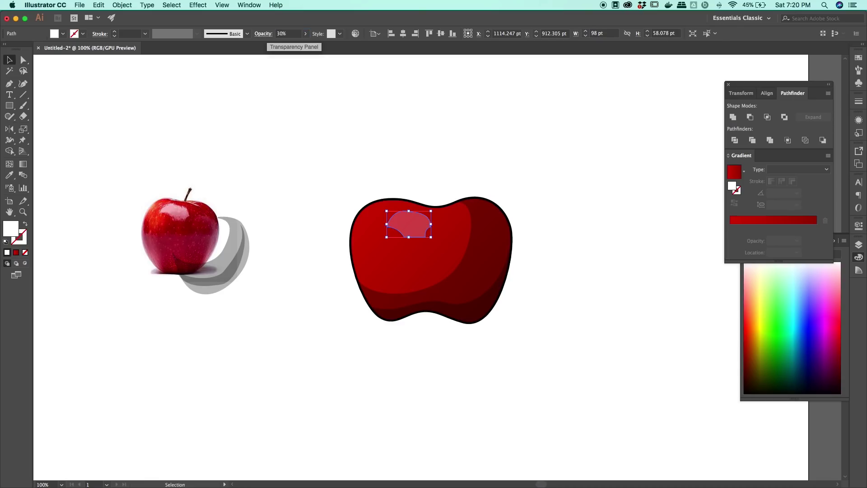
left_click(397, 83)
left_click_drag(418, 230, 407, 230)
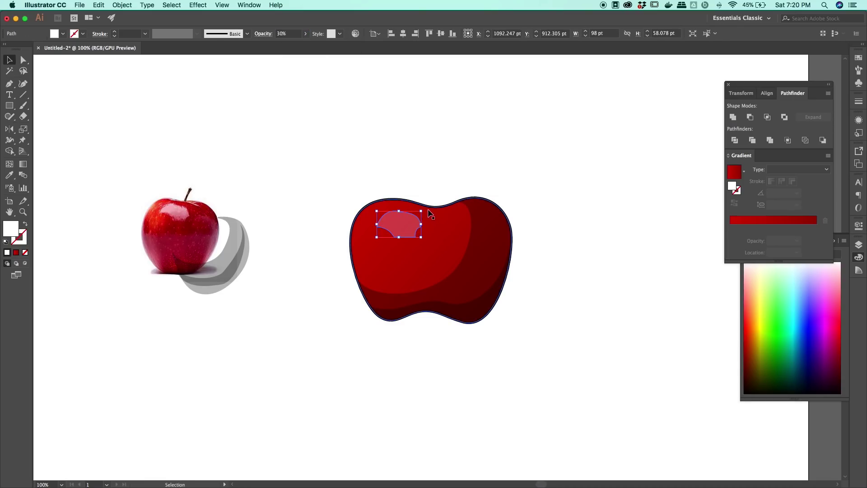
left_click(391, 333)
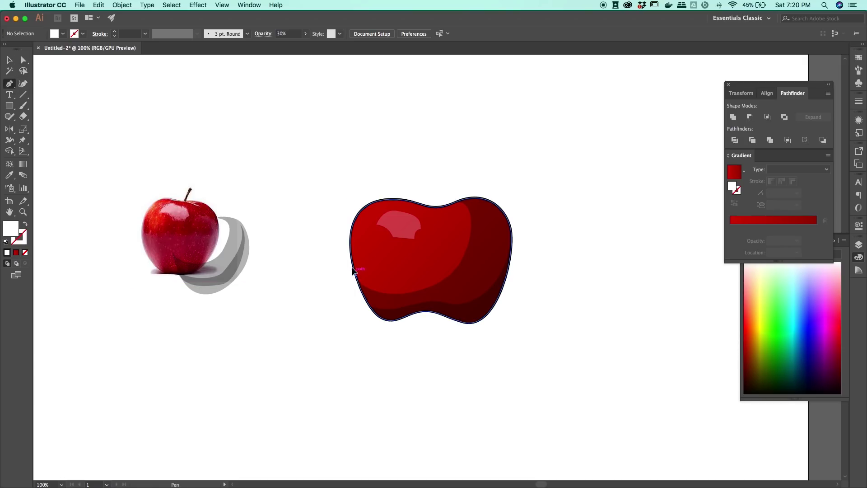
Step: Draw a closed white shape with the Pen tool, its inner edge following the apple's upper-left rim and the rest extending outside the outline
left_click_drag(354, 273, 349, 257)
left_click_drag(368, 212, 400, 202)
left_click(424, 206)
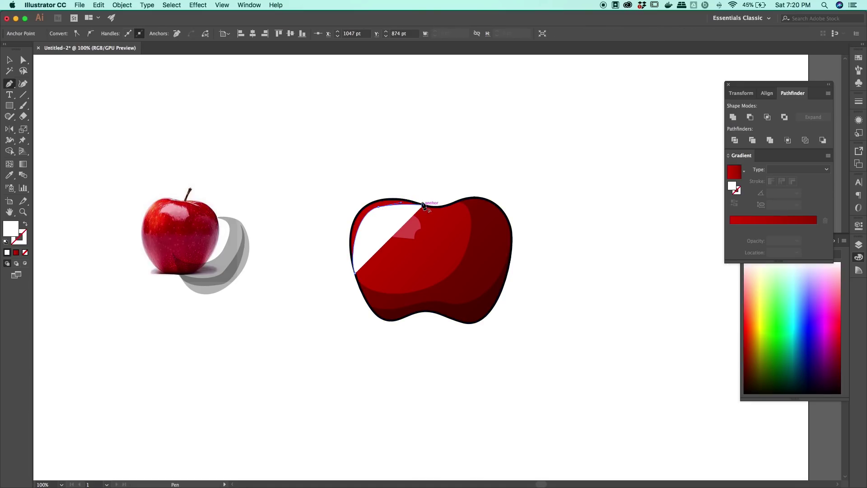
left_click(394, 183)
left_click(329, 182)
left_click(329, 223)
left_click(341, 263)
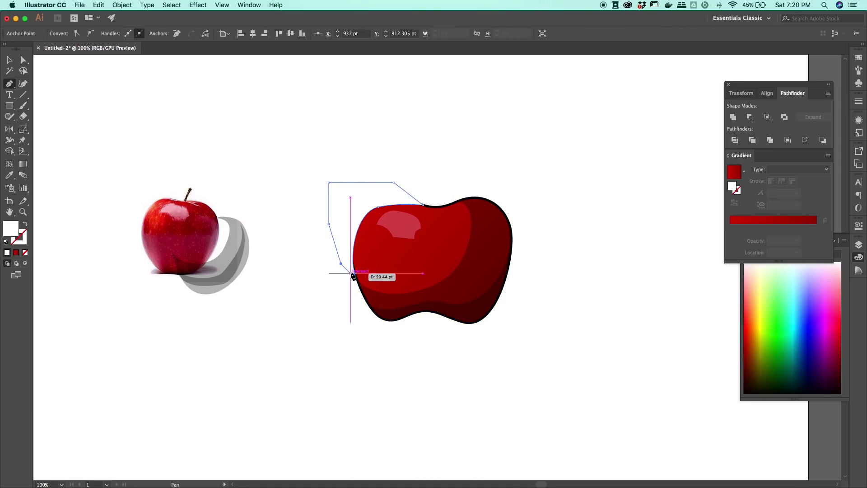
left_click(355, 273)
left_click(8, 60)
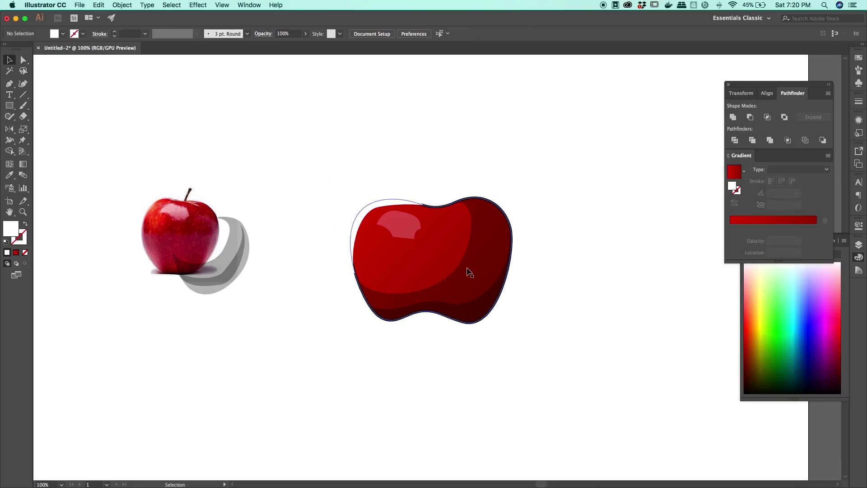
Step: Place a copy of the red apple fill in front and intersect it with the white rim shape
left_click(420, 260)
left_click(352, 184, "shift")
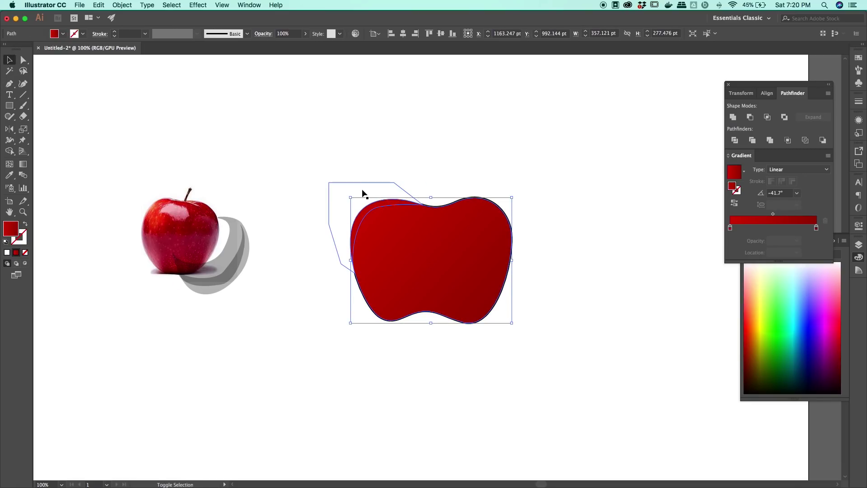
left_click(768, 117)
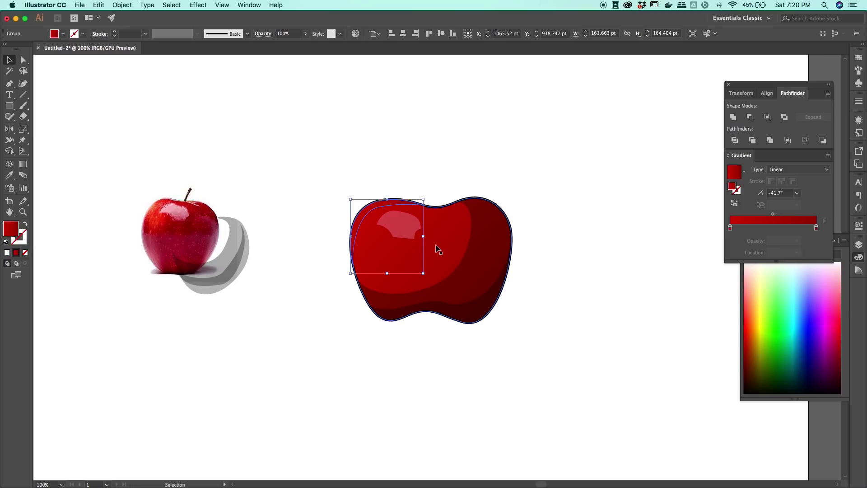
Step: Apply the small highlight's 30% white appearance to the rim shape with the Eyedropper, and shift the small highlight slightly down and left
key("i")
left_click(413, 226)
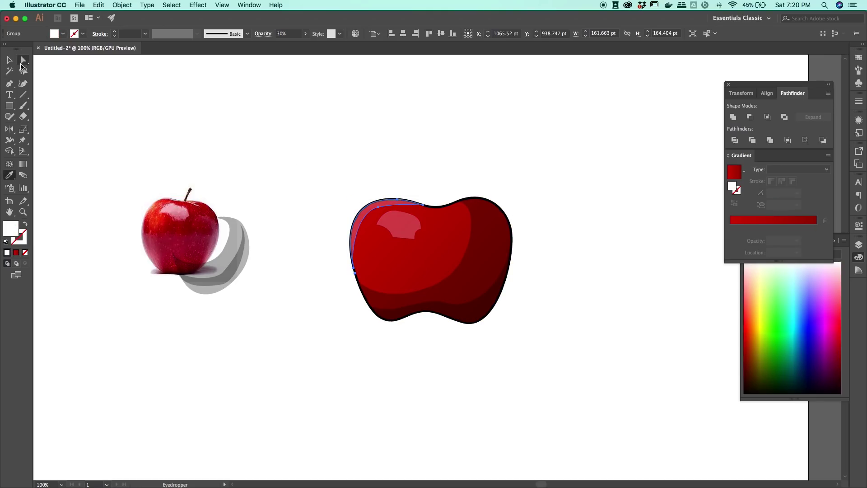
left_click(9, 60)
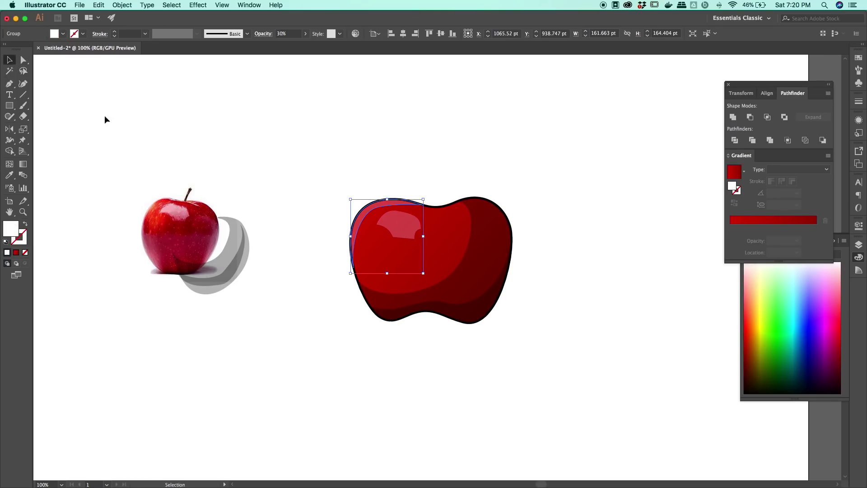
left_click(283, 217)
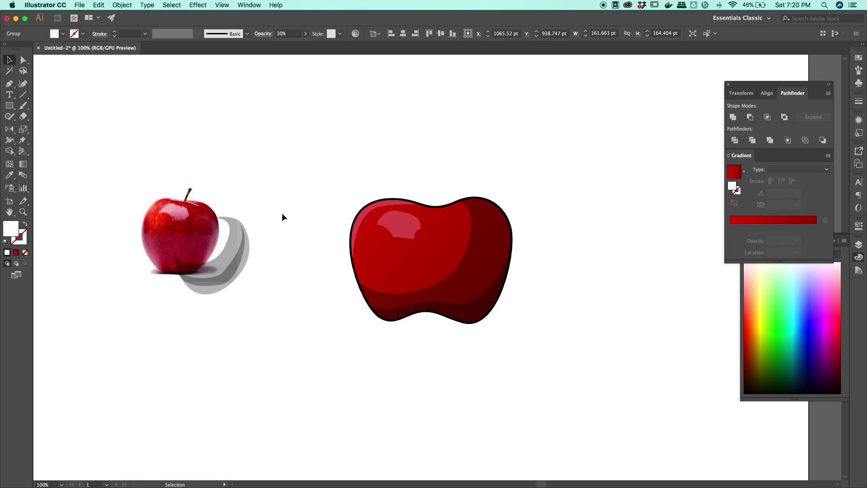
left_click(405, 229)
left_click(429, 188)
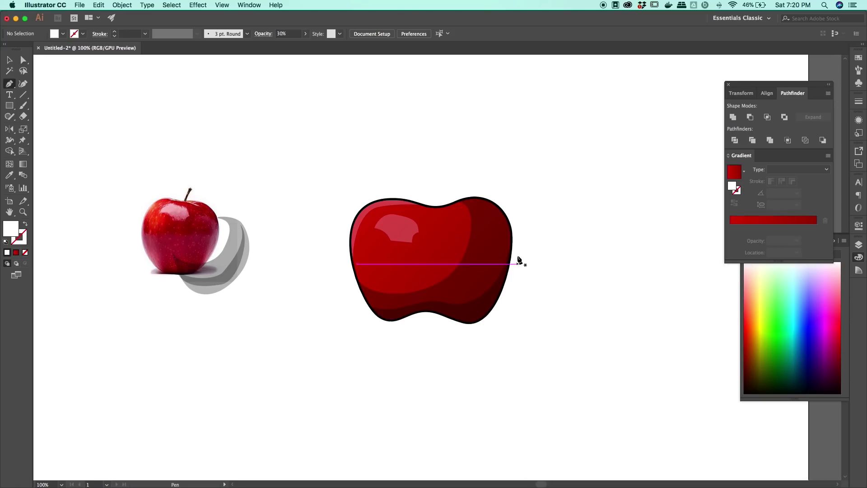
Step: Draw an open curve about 64 by 137 pt with the Pen tool from the apple's right edge down into the shadow, and select it
left_click_drag(511, 233, 511, 253)
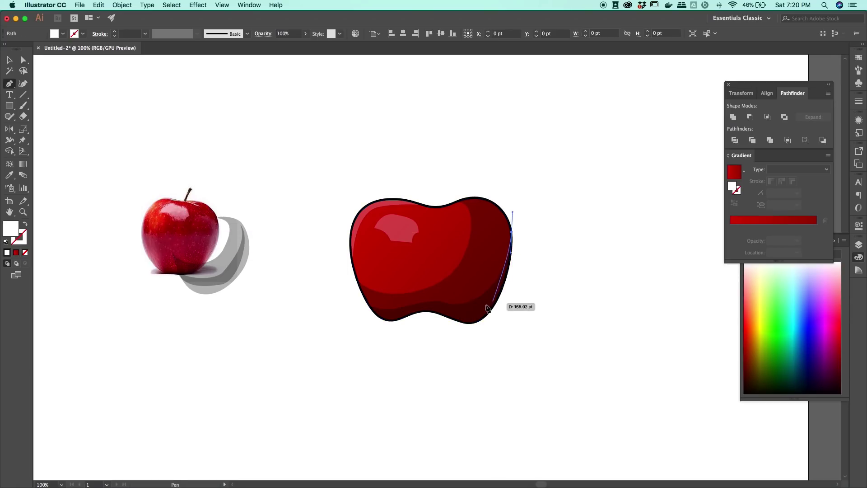
left_click_drag(483, 293, 466, 307)
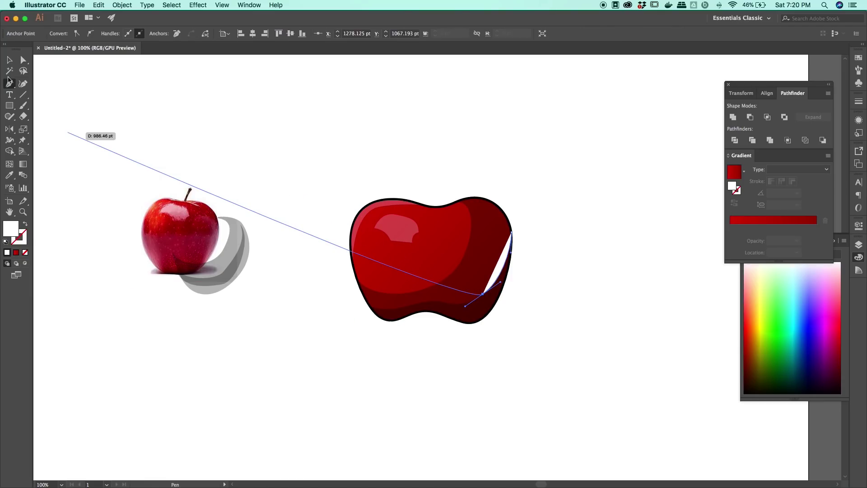
left_click(9, 60)
left_click(248, 118)
left_click(488, 277)
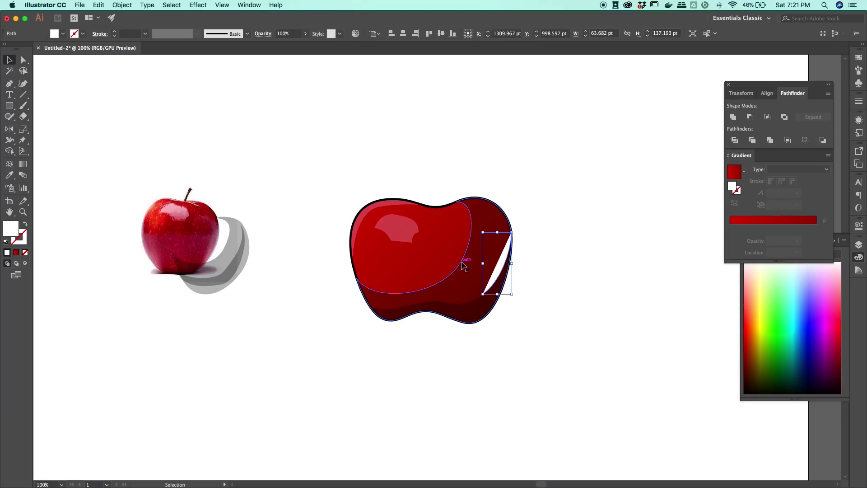
Step: Apply the apple outline's 4 px black stroke without fill to the curve with the Eyedropper and reselect the curve
key("i")
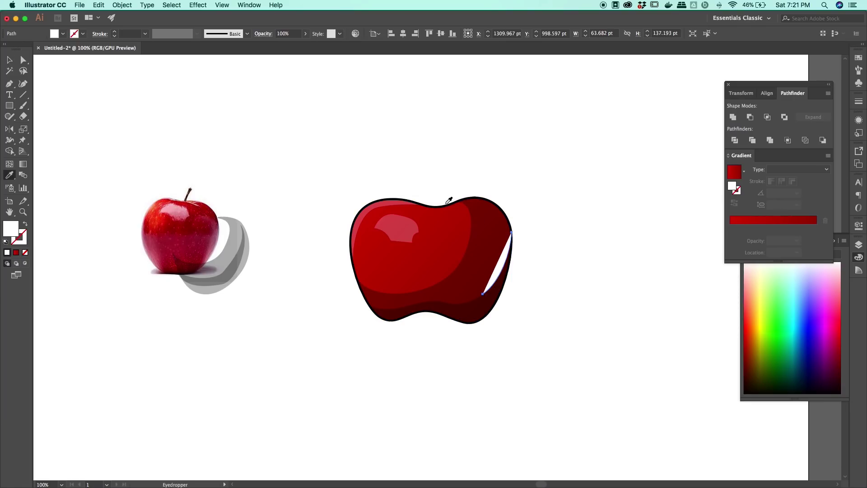
left_click(448, 202)
key("v")
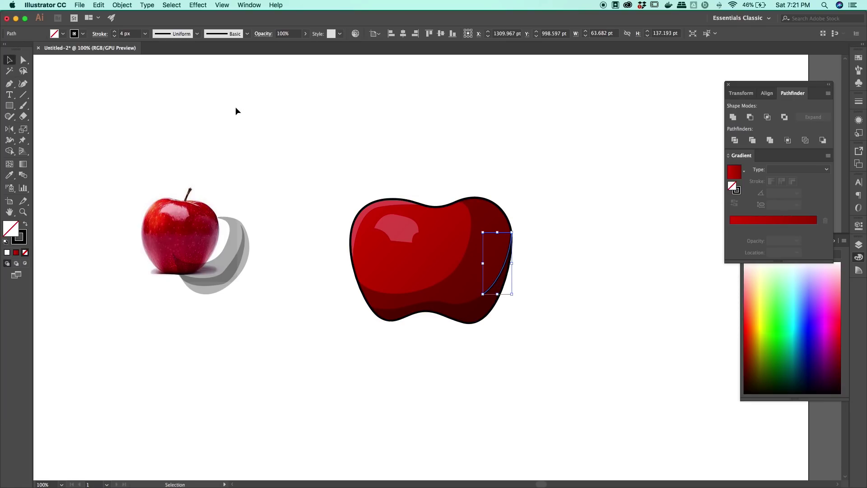
left_click(236, 111)
left_click(494, 287)
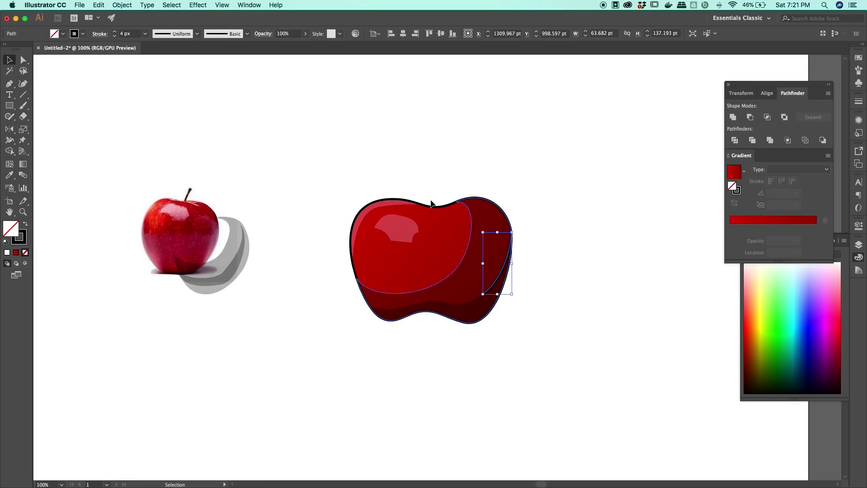
Step: Give the curve's stroke the triangular width profile that tapers to one end, and deselect it
left_click(168, 34)
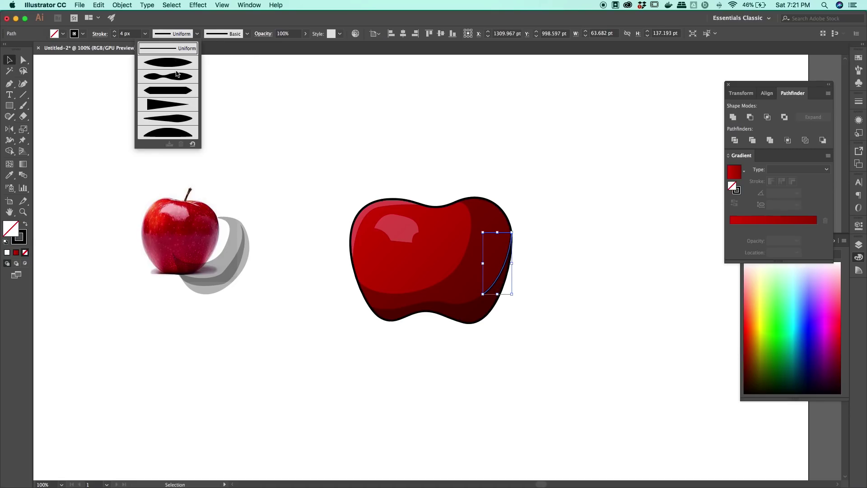
left_click(172, 105)
left_click(630, 264)
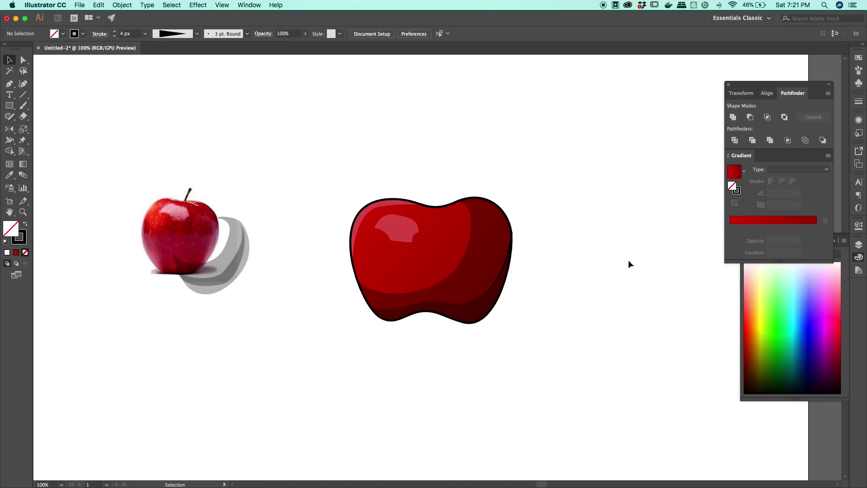
left_click(510, 251)
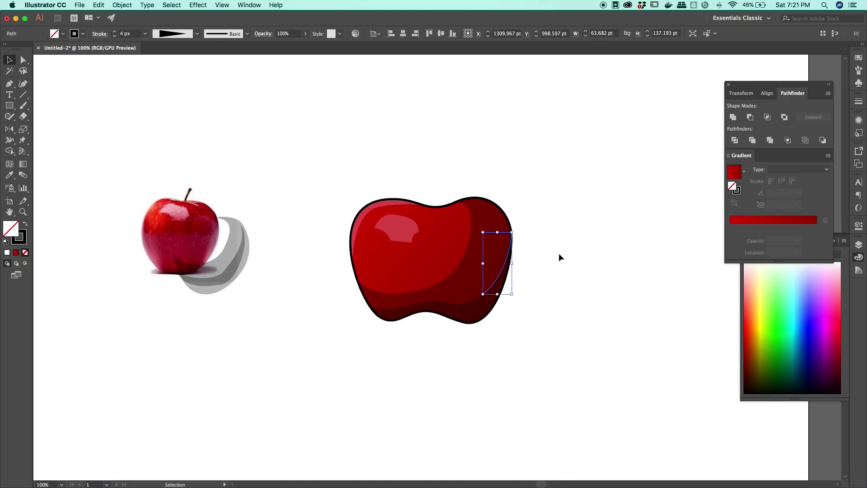
left_click(559, 215)
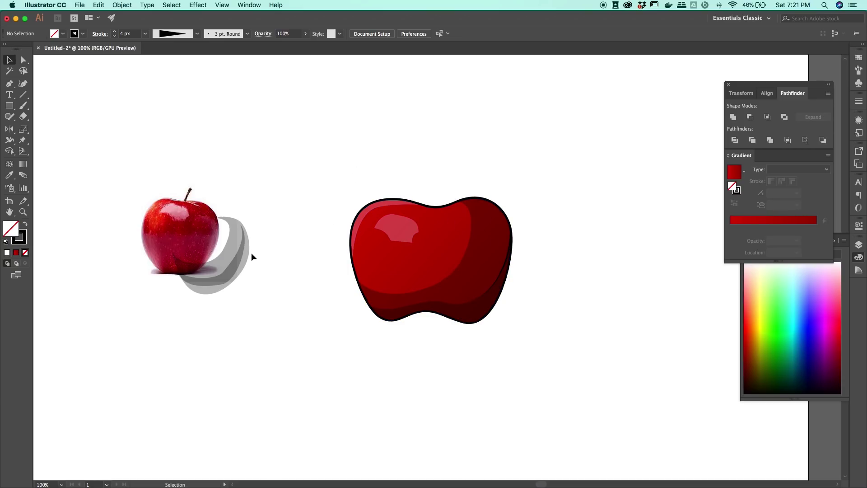
Step: Delete the gray crescent shadow shapes beside the reference photo
left_click_drag(221, 257, 241, 243)
key("Delete")
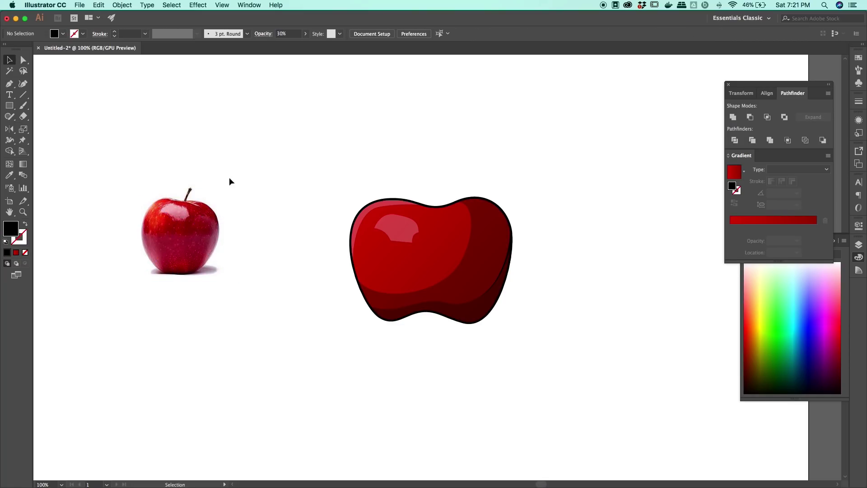
scroll(286, 217, "left", 4)
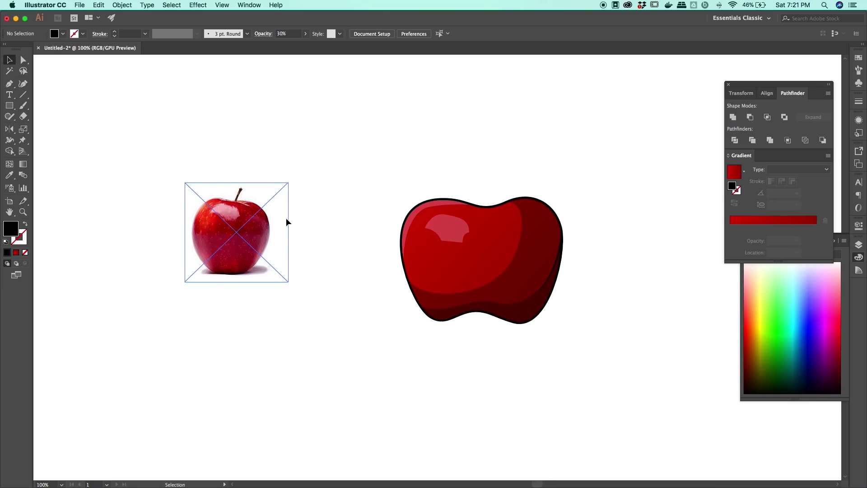
key("super+minus")
key("super+minus")
key("super+minus")
key("super+minus")
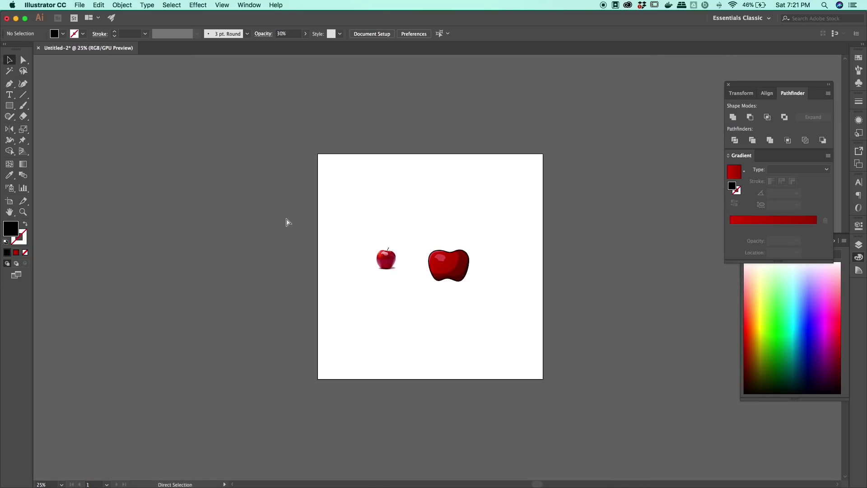
Step: Move the lightsaber portrait photo from the pasteboard to the lower left edge of the artboard
left_click_drag(263, 310, 573, 123)
left_click(289, 296)
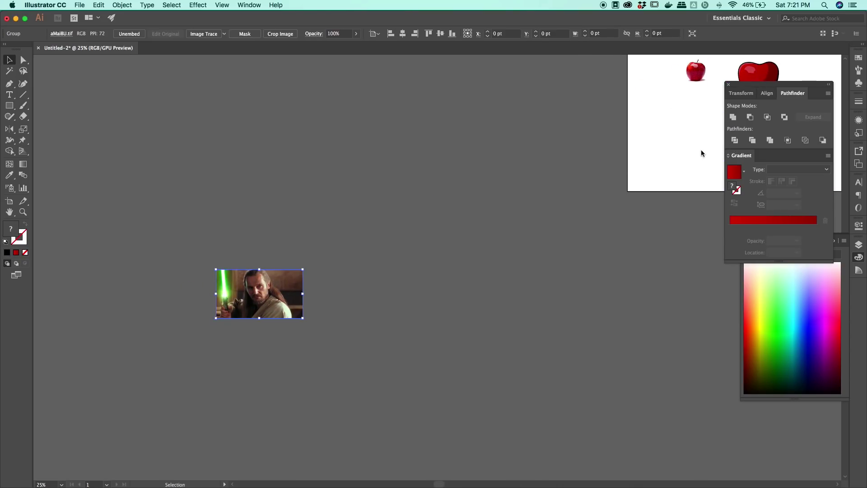
left_click_drag(292, 313, 632, 151)
scroll(627, 152, "right", 5)
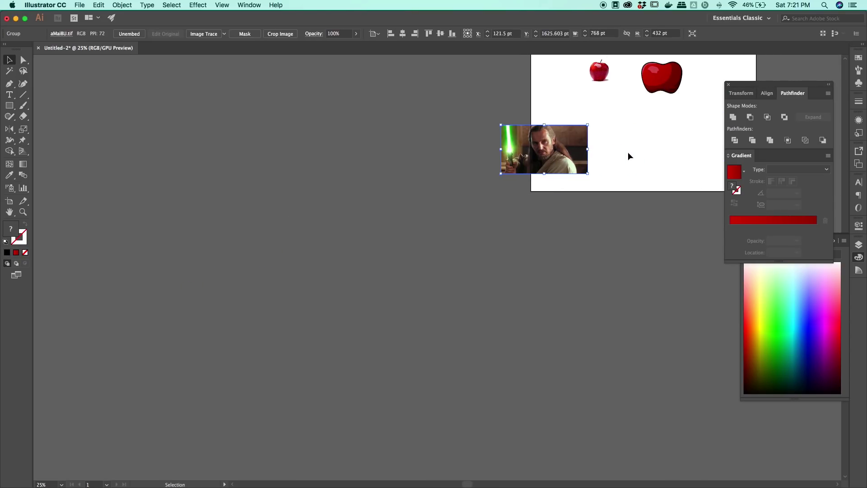
scroll(628, 152, "up", 5)
scroll(628, 152, "right", 4)
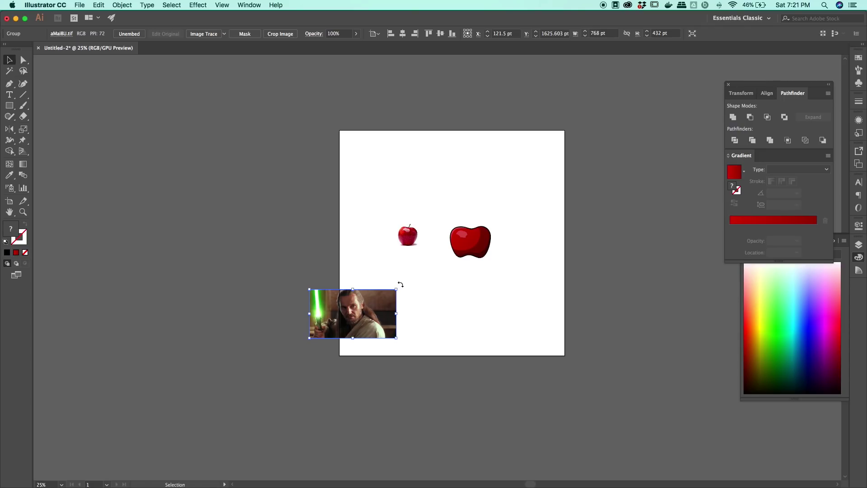
Step: Enlarge the portrait photo to about 1610 by 906 pt and place it above the apples across the artboard's upper edge
left_click_drag(397, 288, 499, 236)
left_click_drag(415, 316, 470, 186)
key("super+equal")
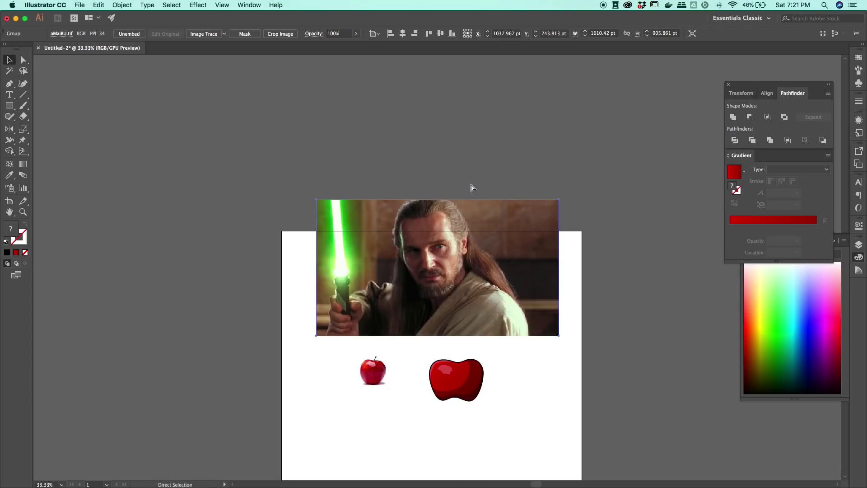
key("super+equal")
key("super+equal")
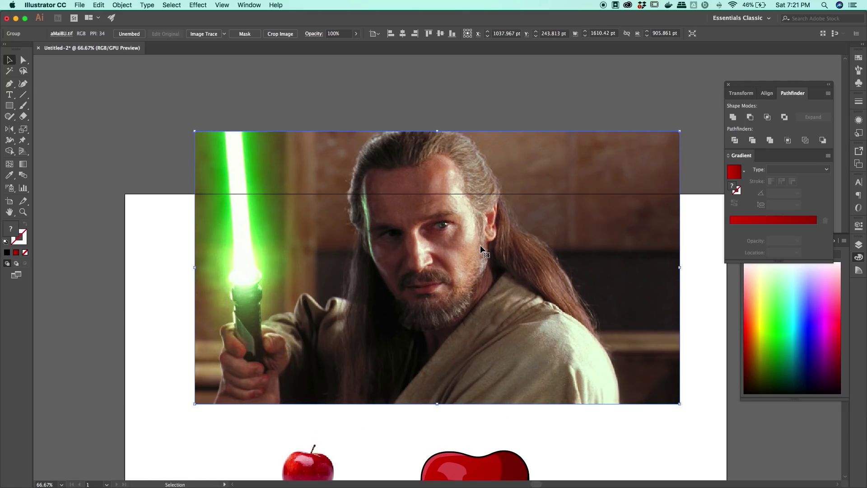
left_click_drag(480, 245, 462, 259)
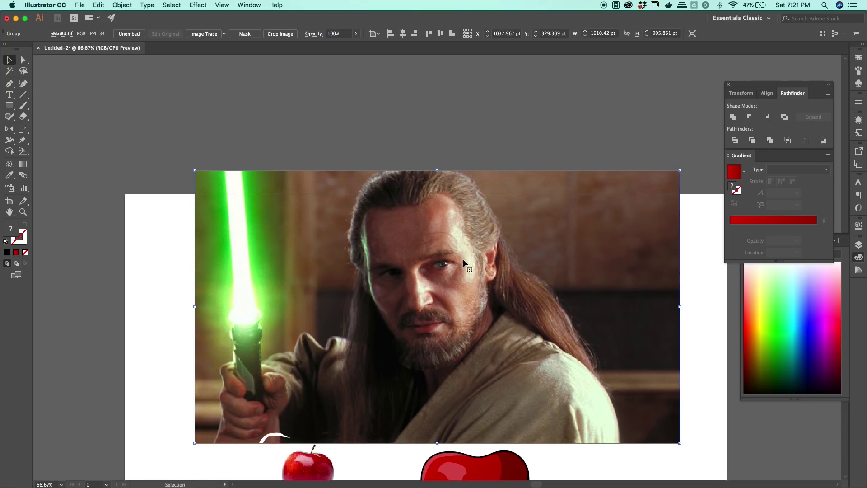
scroll(437, 258, "down", 3)
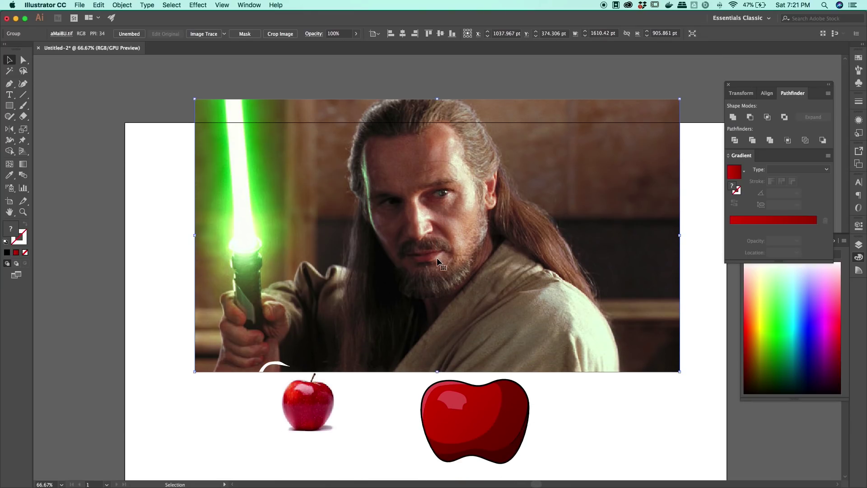
Step: Move the apple photo, the vector apple and the white curved shape together further down the artboard, and deselect them
scroll(437, 258, "down", 10)
left_click_drag(530, 266, 531, 267)
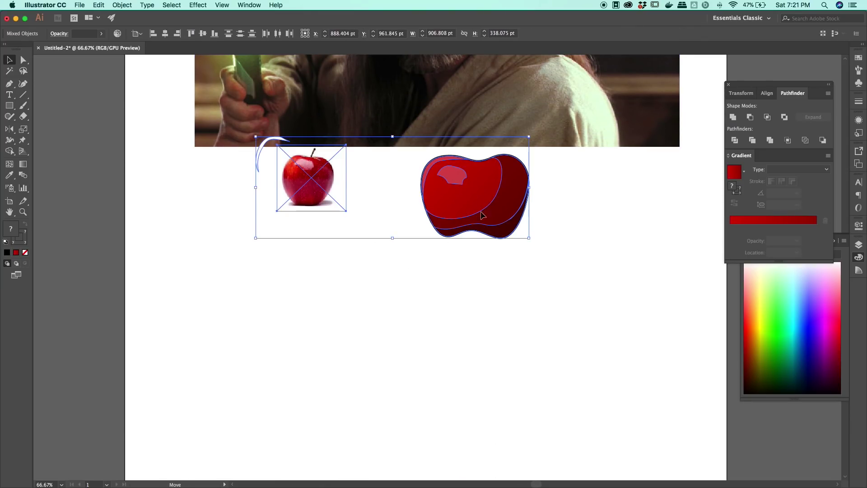
left_click_drag(481, 212, 476, 402)
left_click(625, 292)
Step: Move the portrait photo down so it lies fully inside the artboard above the apples
scroll(625, 293, "up", 4)
left_click_drag(555, 150, 554, 256)
scroll(555, 256, "up", 3)
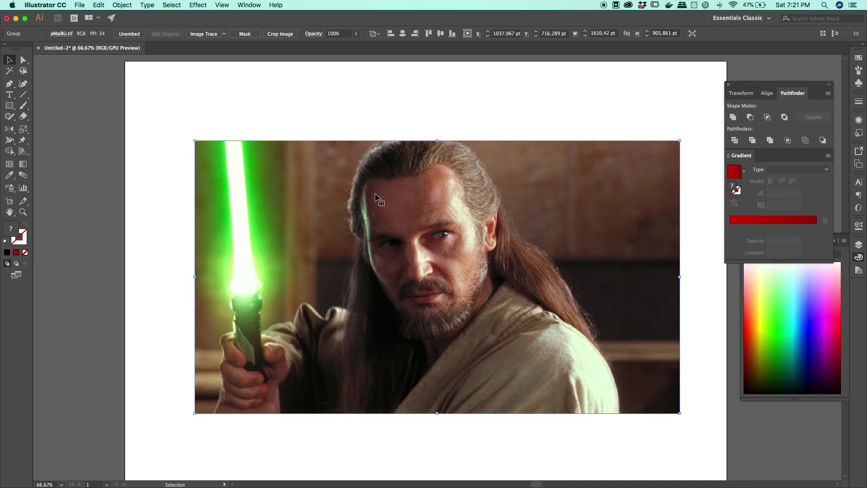
Step: Trace the darkest shadow on the face's left side from hairline to chin as a closed Pen path with black stroke and no fill
left_click(9, 84)
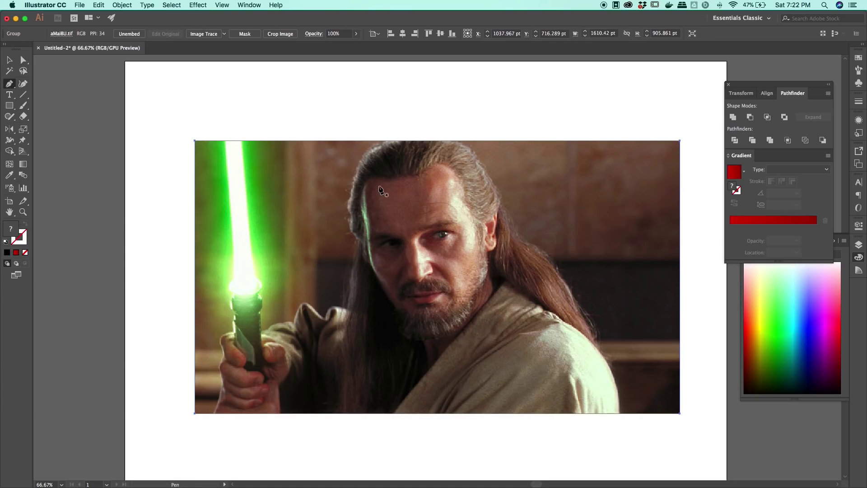
left_click_drag(387, 178, 400, 168)
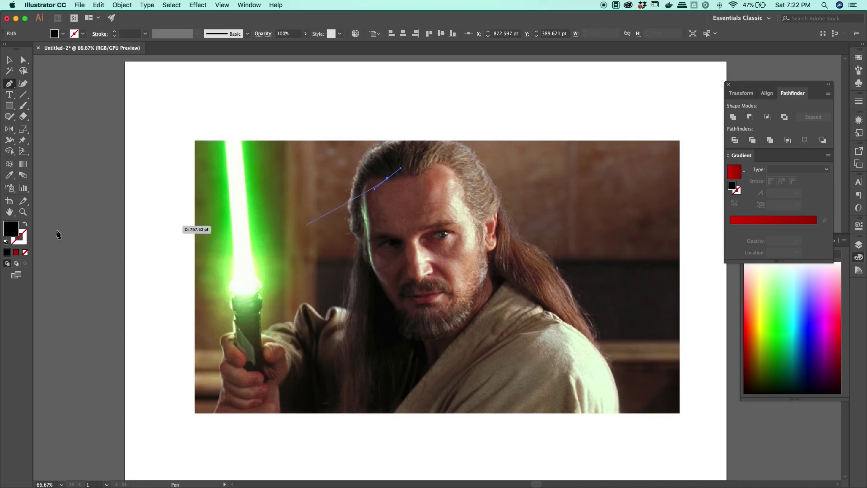
left_click(26, 226)
mouse_move(392, 222)
left_mouse_down()
mouse_move(408, 229)
mouse_move(408, 289)
mouse_move(434, 311)
mouse_move(420, 327)
mouse_move(442, 340)
mouse_move(394, 322)
mouse_move(400, 329)
mouse_move(372, 267)
mouse_move(362, 176)
mouse_move(390, 181)
left_mouse_up()
left_click(421, 277)
left_click(400, 336, "super")
key("super+z")
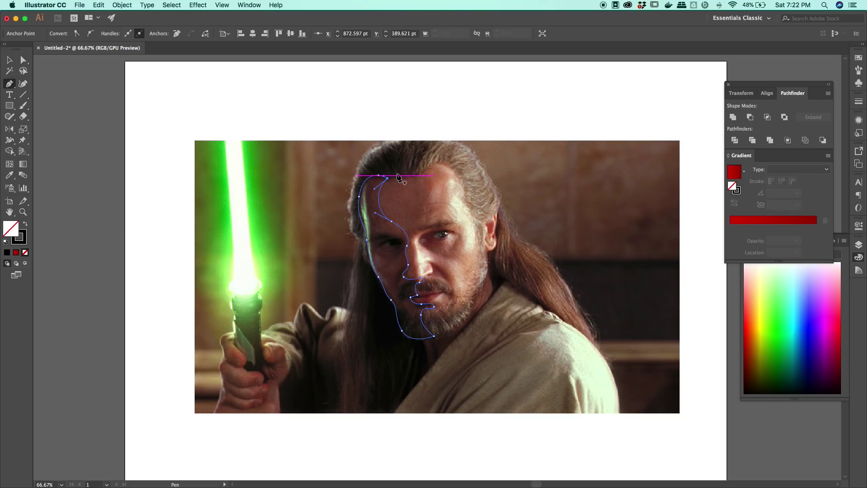
Step: Trace a second, wider closed shadow outline from the forehead past the brow, nose and jaw around the face's left side, and deselect it
left_click_drag(423, 169, 420, 178)
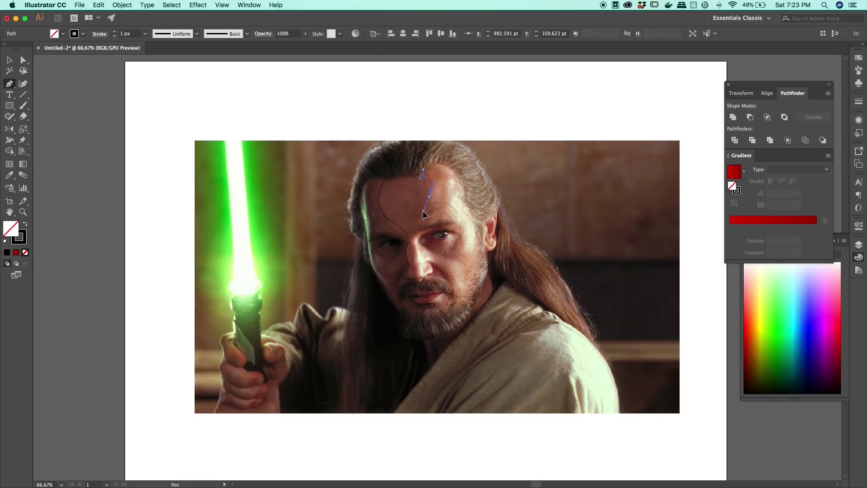
left_click_drag(427, 223, 393, 302)
left_click(419, 258, "super")
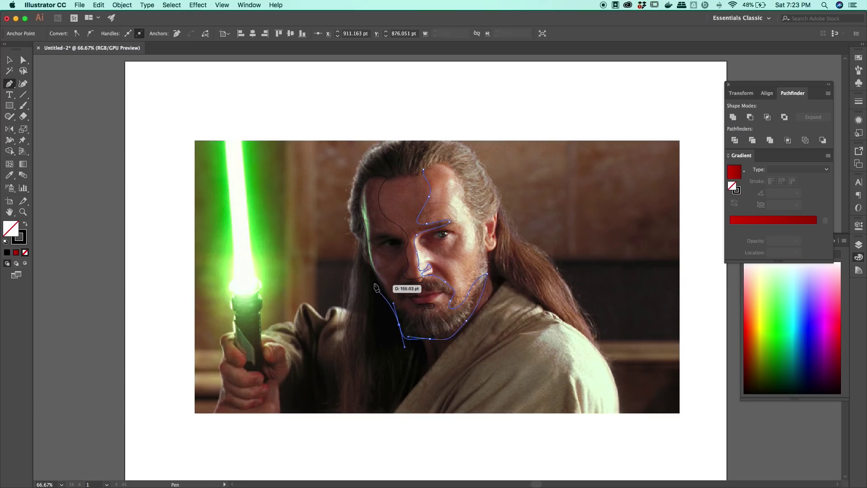
left_click_drag(367, 260, 367, 240)
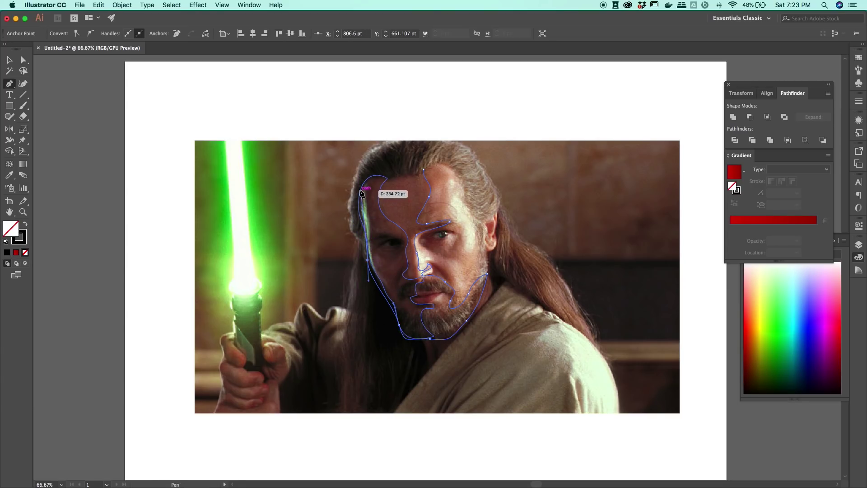
left_click_drag(360, 190, 403, 179)
left_click(422, 171)
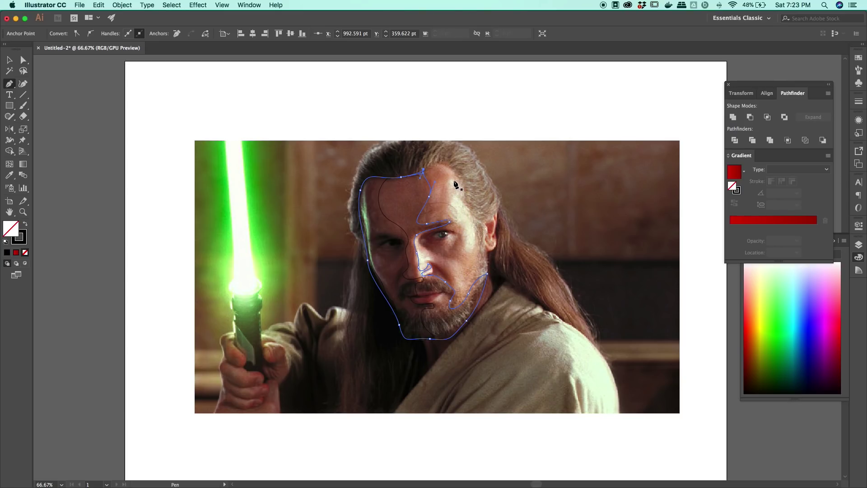
scroll(498, 365, "down", 3)
left_click(9, 60)
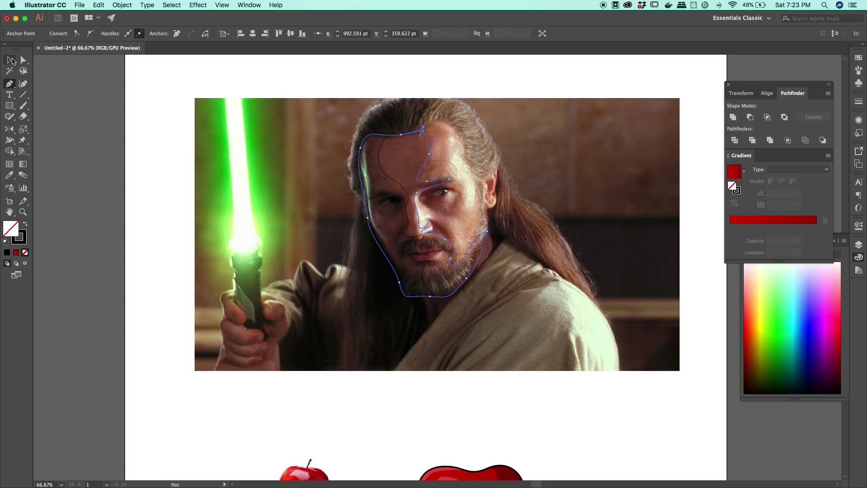
left_click(109, 105)
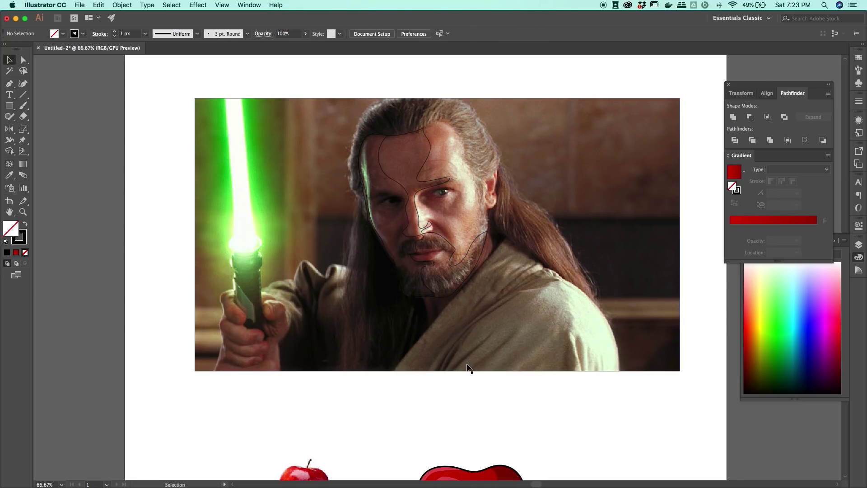
scroll(468, 369, "down", 1)
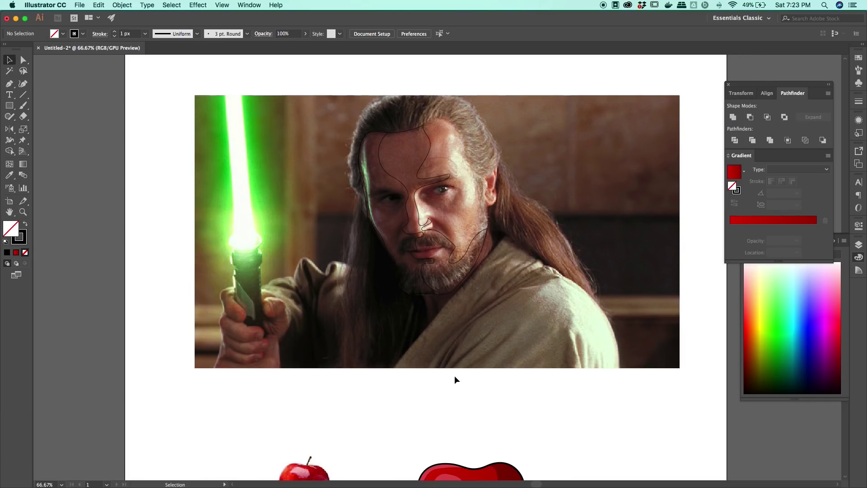
scroll(456, 379, "down", 3)
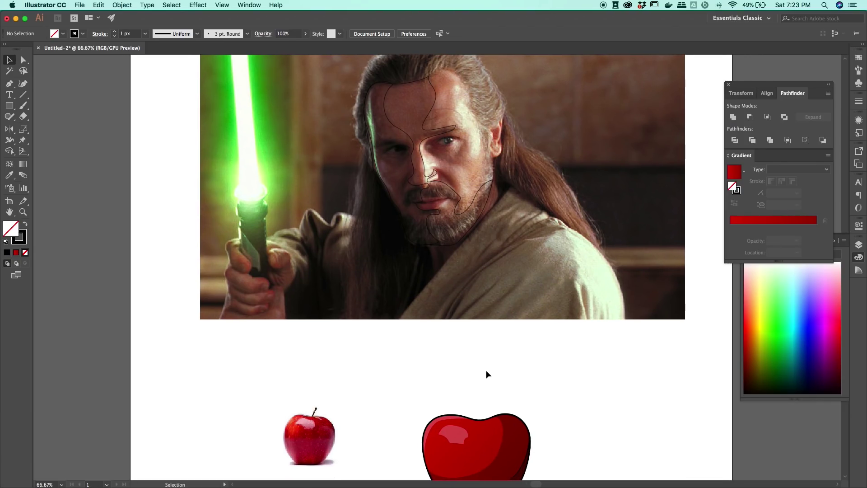
scroll(482, 369, "up", 2)
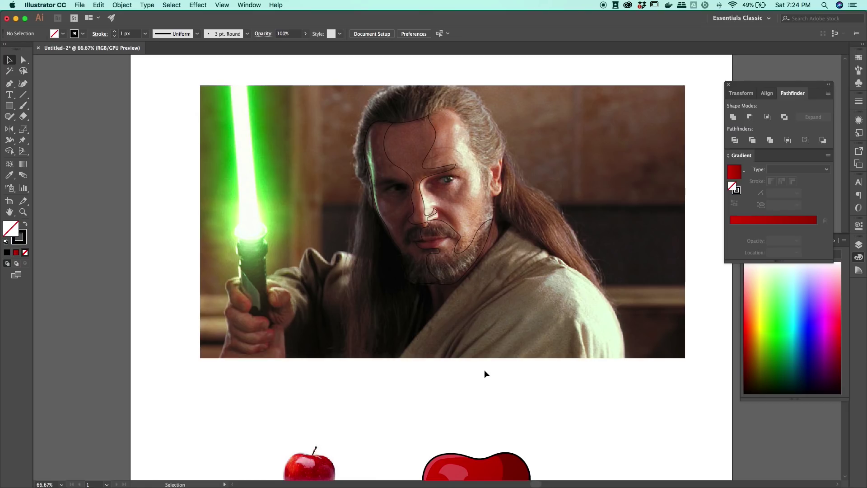
scroll(484, 369, "up", 1)
scroll(484, 369, "down", 2)
scroll(484, 369, "down", 1)
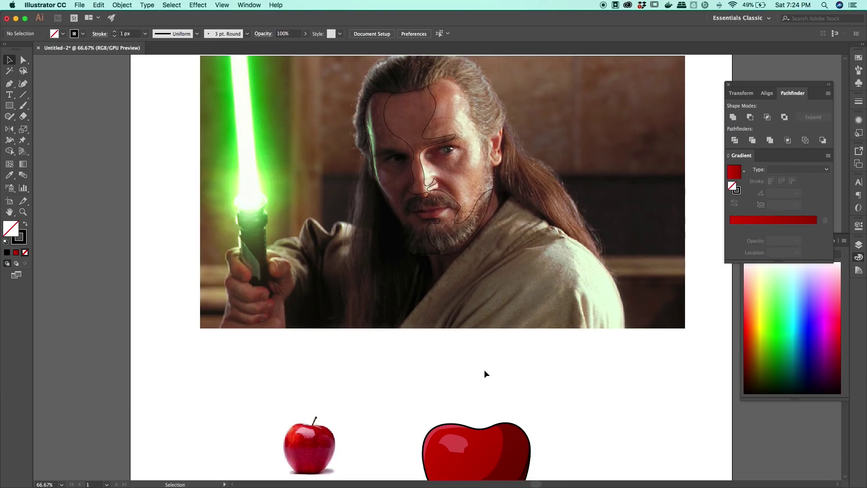